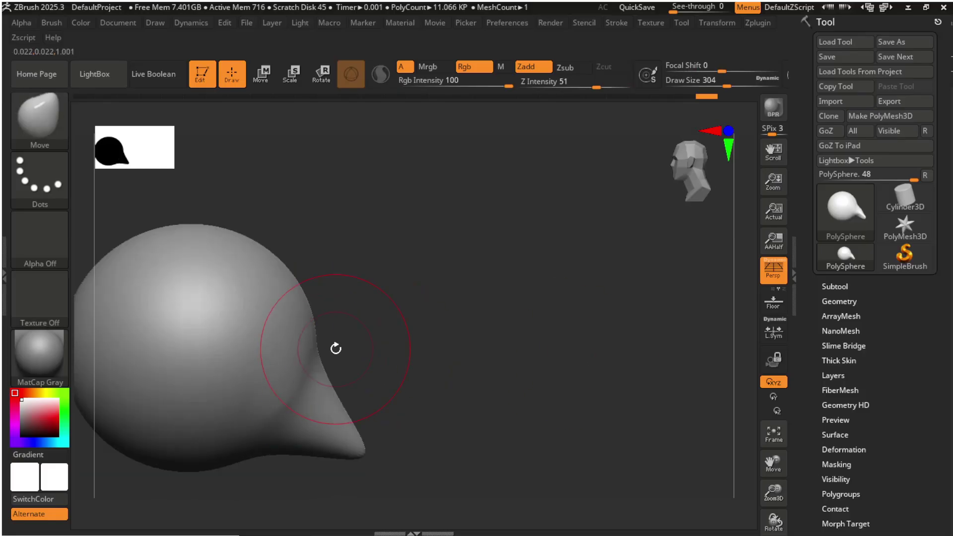
# Pull out and refine the pointed tail at the sphere's back with the Move brush, smoothing the area where it joins the body.
pyautogui.press('b')
pyautogui.press('m')
pyautogui.press('v')
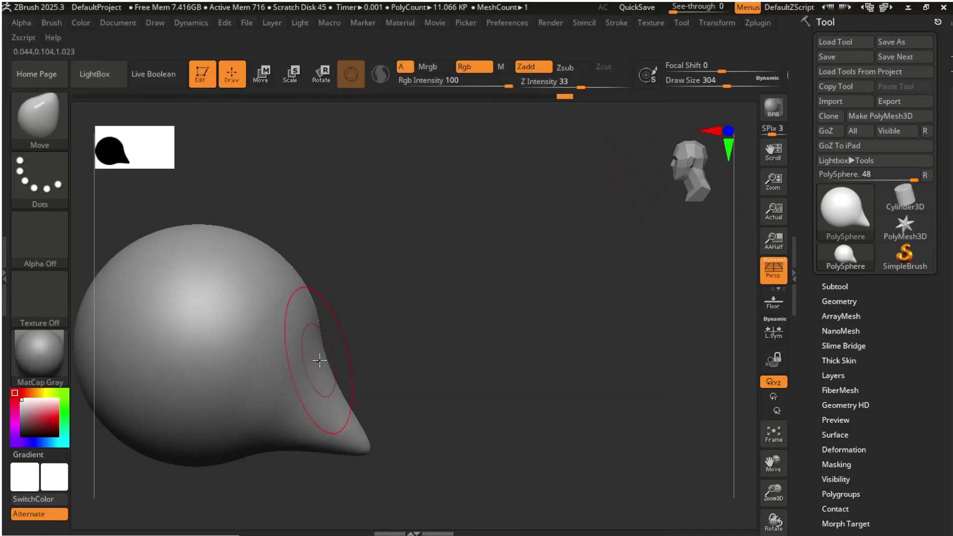
pyautogui.moveTo(322, 377); pyautogui.dragTo(329, 446)
pyautogui.moveTo(274, 438); pyautogui.dragTo(263, 432)
pyautogui.moveTo(252, 447)
pyautogui.mouseDown()
pyautogui.moveTo(407, 461)
pyautogui.moveTo(357, 459)
pyautogui.mouseUp()
pyautogui.keyDown('shift'); pyautogui.moveTo(251, 417); pyautogui.dragTo(264, 353); pyautogui.keyUp('shift')
pyautogui.moveTo(357, 459)
pyautogui.mouseDown()
pyautogui.moveTo(415, 455)
pyautogui.moveTo(392, 421)
pyautogui.moveTo(374, 338)
pyautogui.moveTo(506, 220)
pyautogui.mouseUp()
pyautogui.moveTo(540, 268)
pyautogui.mouseDown()
pyautogui.moveTo(474, 290)
pyautogui.moveTo(566, 310)
pyautogui.moveTo(546, 270)
pyautogui.mouseUp()
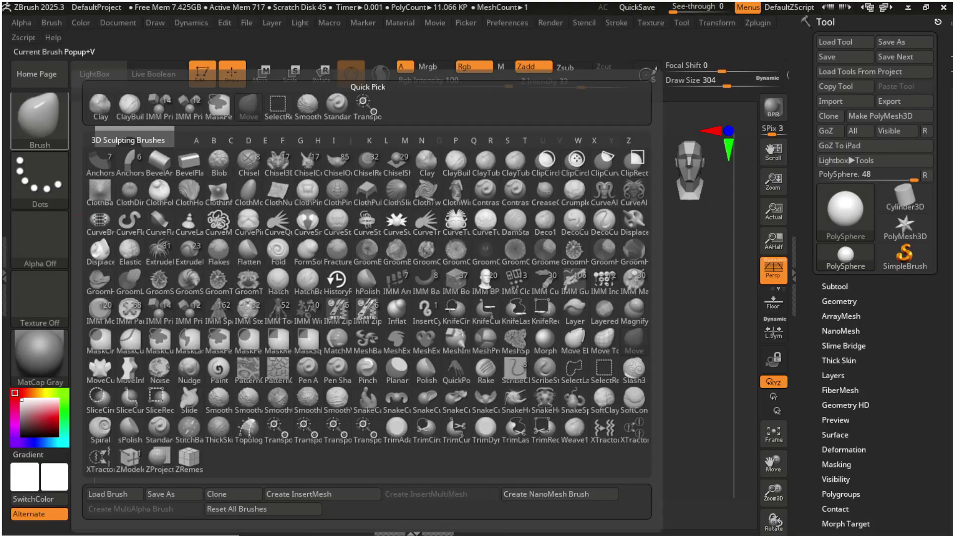
# Insert a mirrored pair of H Sphere 32 primitives on the body's two sides with the IMM PrimitivesH brush.
pyautogui.click(39, 119)
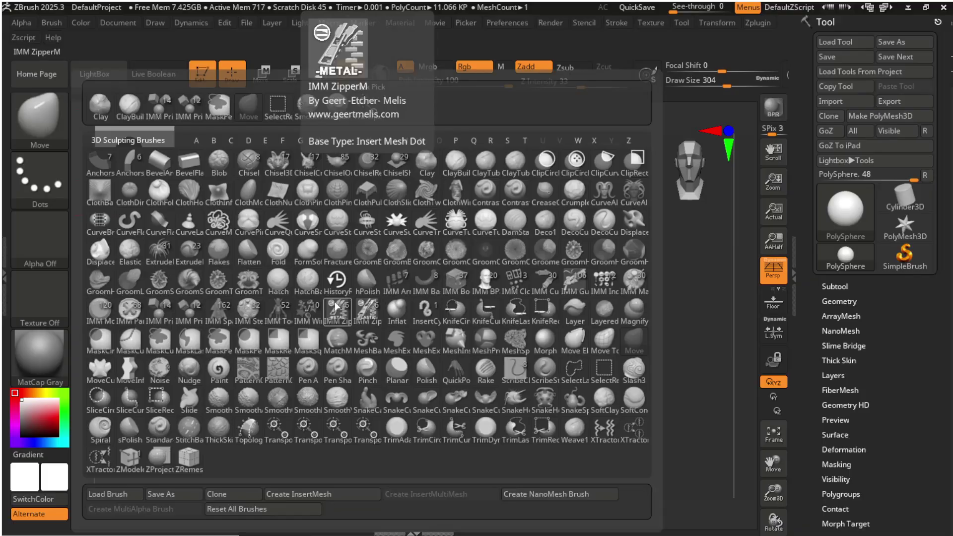
pyautogui.click(262, 282)
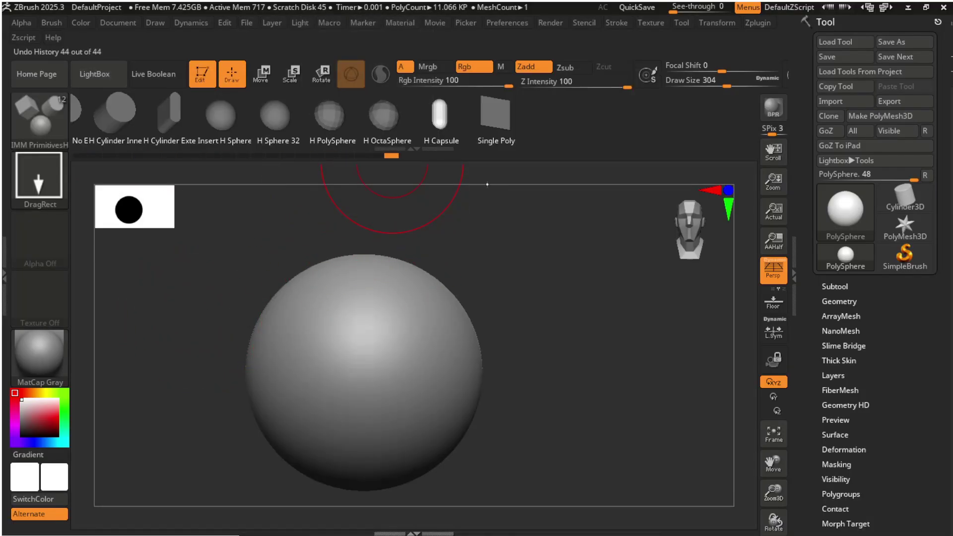
pyautogui.click(688, 230)
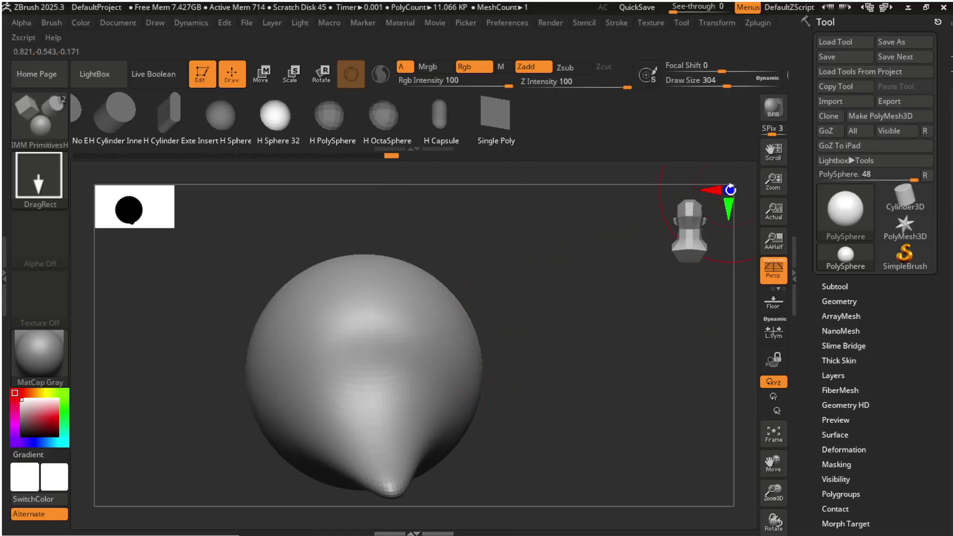
pyautogui.click(689, 231)
pyautogui.moveTo(507, 358); pyautogui.dragTo(504, 358)
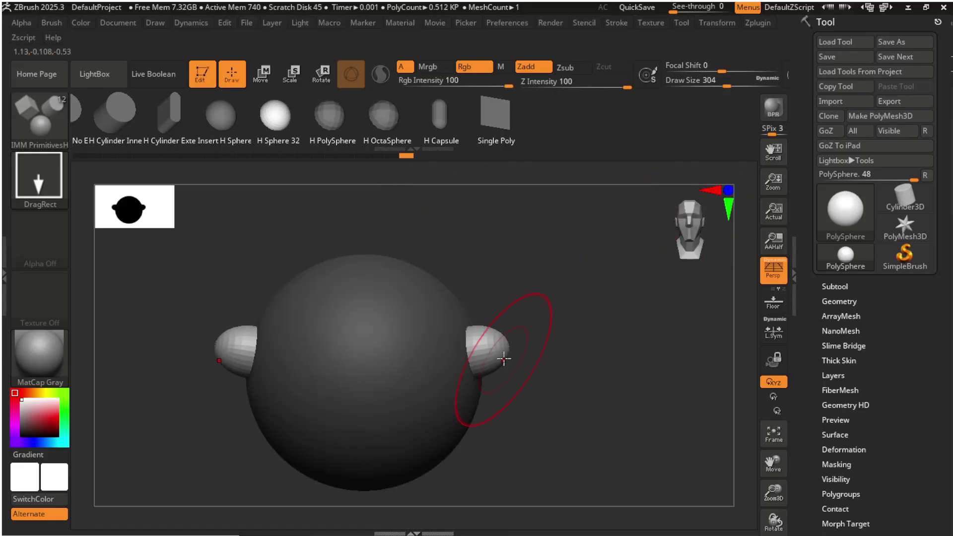
# Adjust the shape, angle and position of the two side spheres with the gizmo to form stubby arms on the body.
pyautogui.click(39, 122)
pyautogui.press('m')
pyautogui.press('v')
pyautogui.moveTo(552, 329); pyautogui.dragTo(591, 353)
pyautogui.press('w')
pyautogui.moveTo(525, 378); pyautogui.dragTo(502, 384)
pyautogui.moveTo(550, 347); pyautogui.dragTo(549, 372)
pyautogui.moveTo(501, 287); pyautogui.dragTo(505, 282)
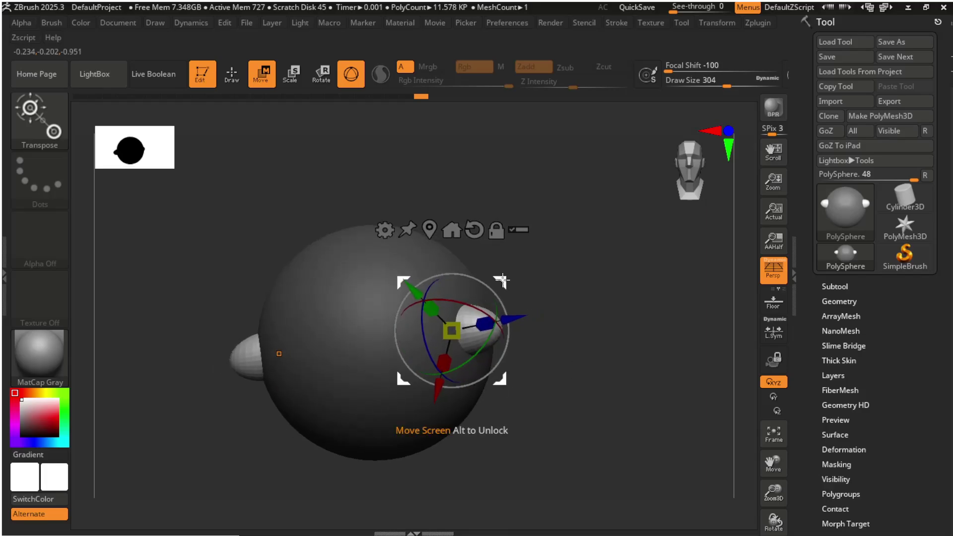
pyautogui.moveTo(580, 318); pyautogui.dragTo(501, 307)
pyautogui.moveTo(500, 285); pyautogui.dragTo(482, 269)
pyautogui.moveTo(502, 298); pyautogui.dragTo(511, 294)
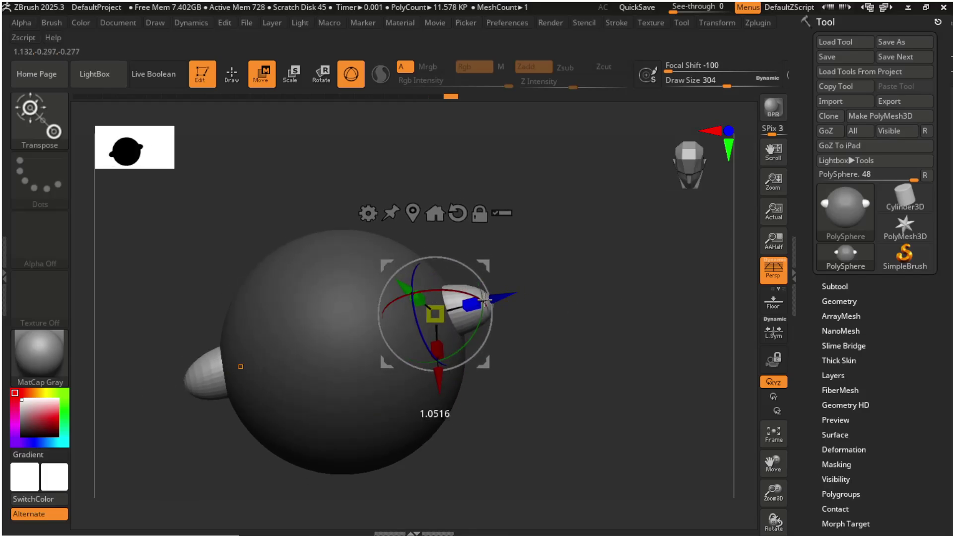
pyautogui.moveTo(460, 254); pyautogui.dragTo(348, 258)
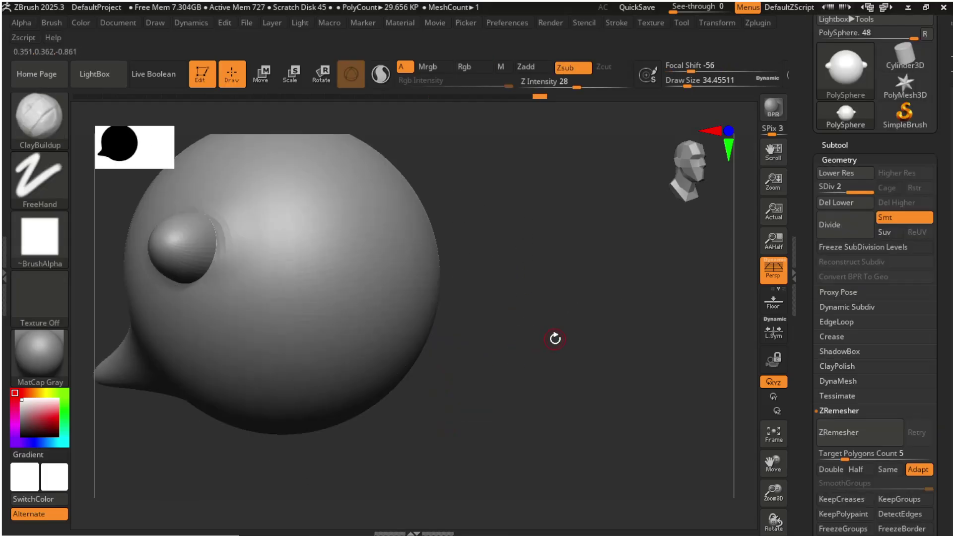
# Push the mouth-shaped area on the body's front inward with the gizmo to form an open mouth cavity.
pyautogui.keyDown('shift'); pyautogui.moveTo(553, 336); pyautogui.dragTo(382, 276); pyautogui.keyUp('shift')
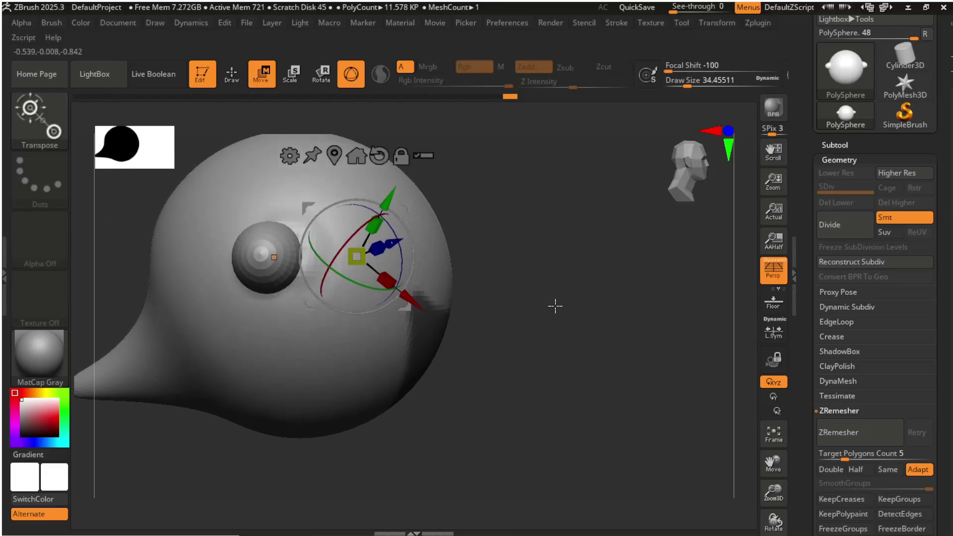
pyautogui.moveTo(406, 310); pyautogui.dragTo(422, 312)
pyautogui.moveTo(665, 288); pyautogui.dragTo(645, 285)
pyautogui.moveTo(419, 312); pyautogui.dragTo(447, 319)
pyautogui.moveTo(568, 283)
pyautogui.mouseDown()
pyautogui.moveTo(513, 285)
pyautogui.moveTo(586, 285)
pyautogui.mouseUp()
pyautogui.moveTo(450, 318); pyautogui.dragTo(464, 319)
pyautogui.moveTo(628, 299); pyautogui.dragTo(558, 303)
pyautogui.press('q')
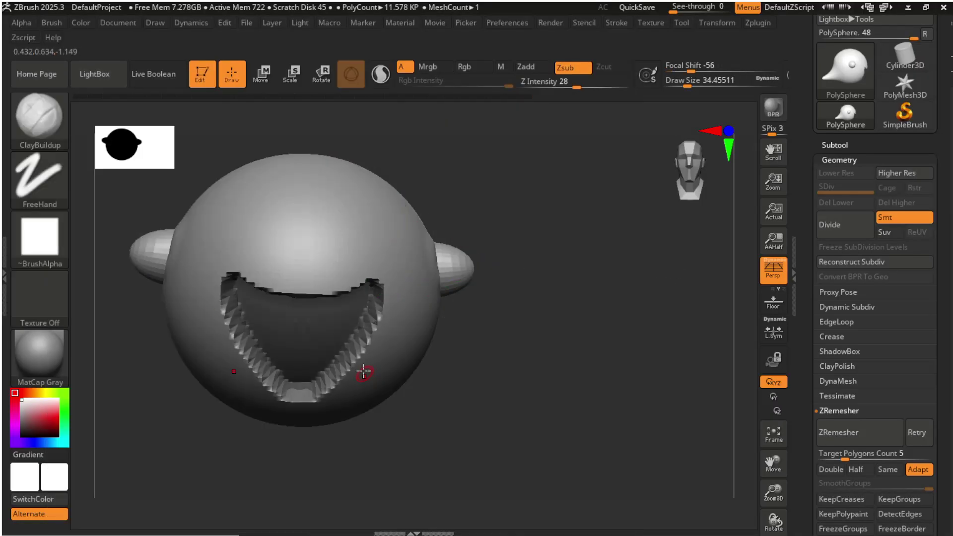
# Set the draw size to about 98, undo the last edit and remesh the body with ZRemesher.
pyautogui.moveTo(687, 85); pyautogui.dragTo(701, 86)
pyautogui.moveTo(516, 308); pyautogui.dragTo(576, 310)
pyautogui.moveTo(382, 344); pyautogui.dragTo(330, 392)
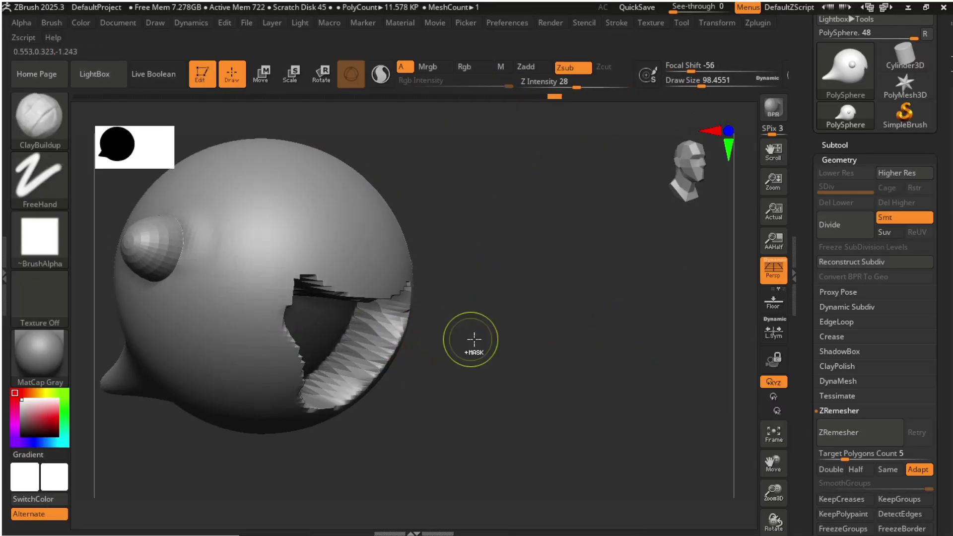
pyautogui.hotkey('ctrl', 'z')
pyautogui.moveTo(632, 320); pyautogui.dragTo(574, 316)
pyautogui.click(860, 432)
# Smooth the jagged rim and inner walls of the mouth opening on both sides.
pyautogui.moveTo(461, 395); pyautogui.dragTo(511, 397)
pyautogui.keyDown('shift'); pyautogui.moveTo(385, 324); pyautogui.dragTo(318, 378); pyautogui.keyUp('shift')
pyautogui.moveTo(526, 397); pyautogui.dragTo(462, 396)
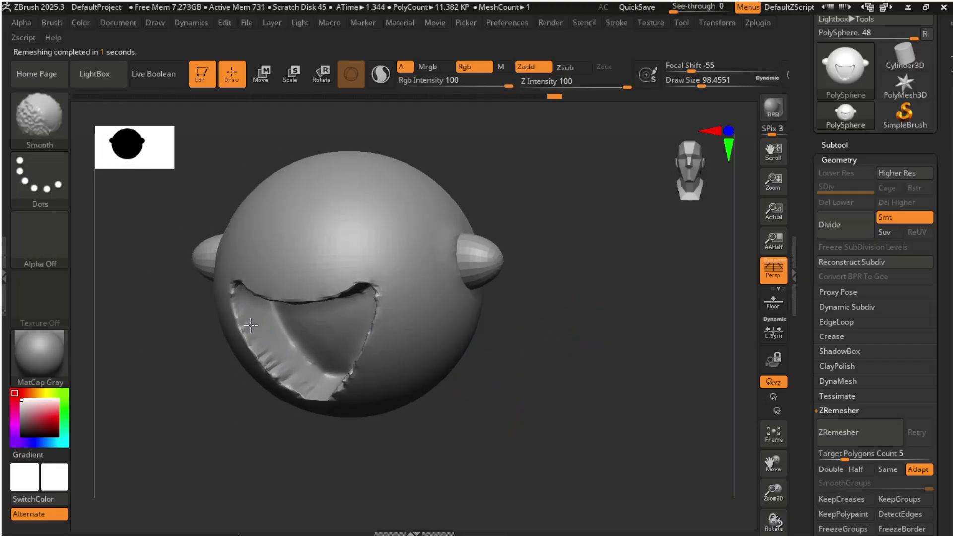
pyautogui.keyDown('shift'); pyautogui.moveTo(244, 320); pyautogui.dragTo(302, 391); pyautogui.keyUp('shift')
pyautogui.moveTo(476, 397)
pyautogui.mouseDown()
pyautogui.moveTo(511, 409)
pyautogui.moveTo(471, 399)
pyautogui.mouseUp()
pyautogui.keyDown('shift'); pyautogui.moveTo(313, 383); pyautogui.dragTo(294, 365); pyautogui.keyUp('shift')
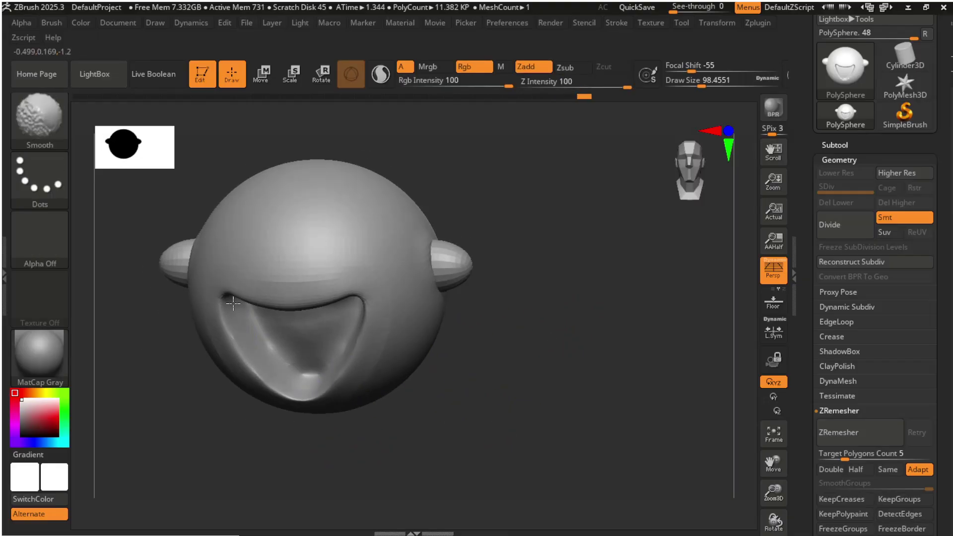
pyautogui.moveTo(469, 402)
pyautogui.mouseDown()
pyautogui.moveTo(501, 380)
pyautogui.moveTo(543, 378)
pyautogui.moveTo(476, 397)
pyautogui.mouseUp()
# Build up a raised lip around the edge of the mouth opening with a small brush.
pyautogui.moveTo(285, 305)
pyautogui.mouseDown()
pyautogui.moveTo(304, 385)
pyautogui.moveTo(358, 422)
pyautogui.mouseUp()
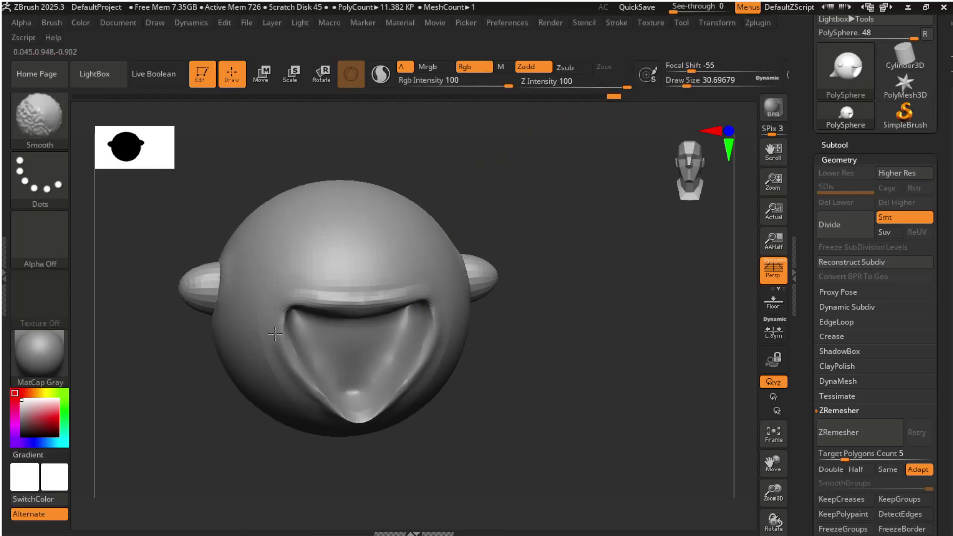
pyautogui.moveTo(484, 404)
pyautogui.mouseDown()
pyautogui.moveTo(572, 355)
pyautogui.moveTo(489, 397)
pyautogui.mouseUp()
pyautogui.moveTo(581, 407)
pyautogui.mouseDown()
pyautogui.moveTo(663, 385)
pyautogui.moveTo(595, 252)
pyautogui.mouseUp()
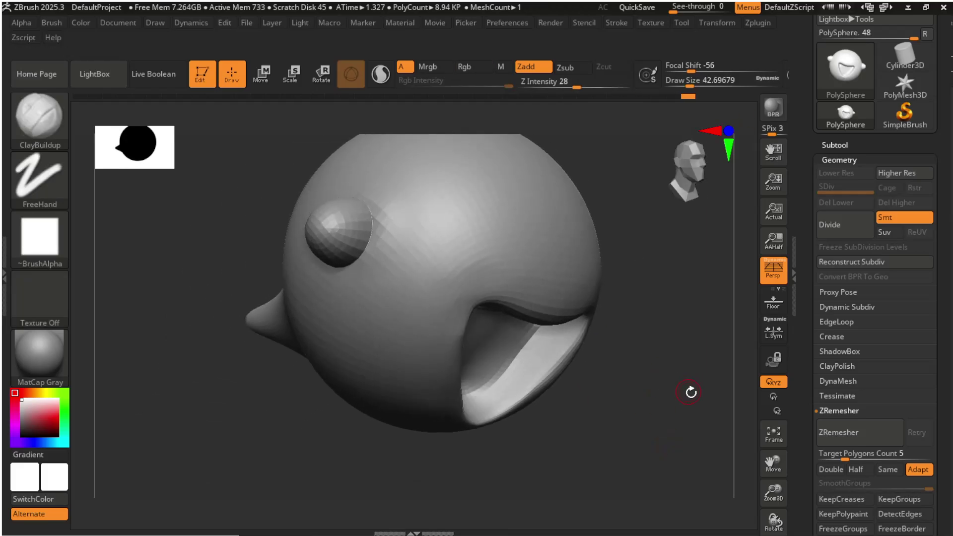
pyautogui.moveTo(691, 391); pyautogui.dragTo(659, 381)
# Insert a Cylinder3D as a new subtool below the body.
pyautogui.moveTo(862, 150); pyautogui.dragTo(862, 274)
pyautogui.click(853, 271)
pyautogui.click(908, 304)
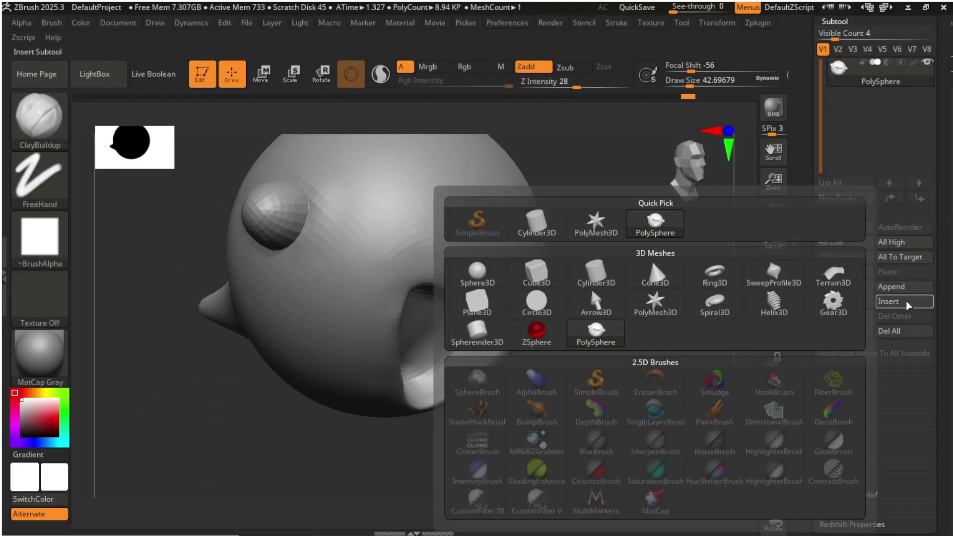
pyautogui.click(596, 275)
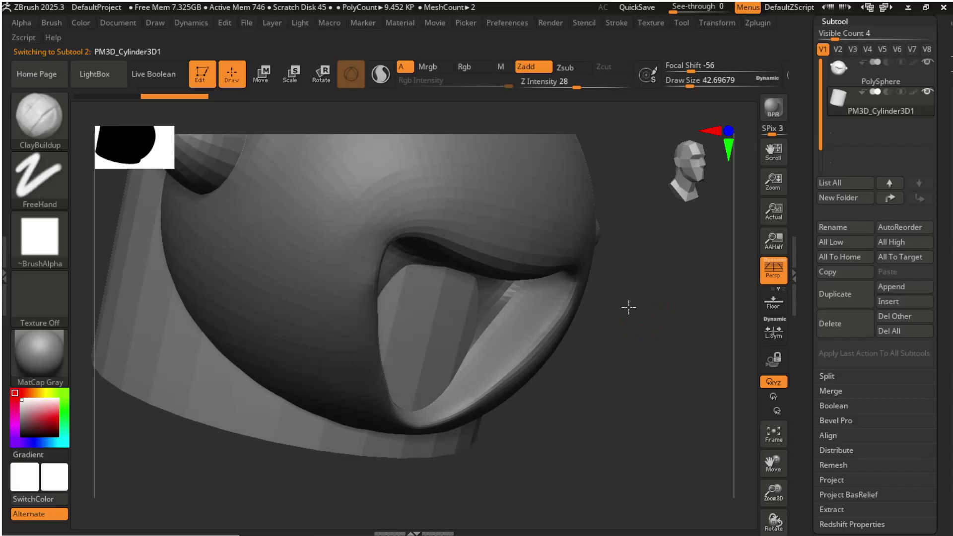
# Scale down, tilt and stretch the cylinder with the gizmo so that it sticks out of the mouth's centre as a tongue.
pyautogui.moveTo(628, 308); pyautogui.dragTo(667, 330)
pyautogui.keyDown('alt'); pyautogui.moveTo(668, 330); pyautogui.dragTo(645, 258); pyautogui.keyUp('alt')
pyautogui.press('w')
pyautogui.moveTo(395, 203); pyautogui.dragTo(560, 331)
pyautogui.moveTo(512, 378); pyautogui.dragTo(474, 400)
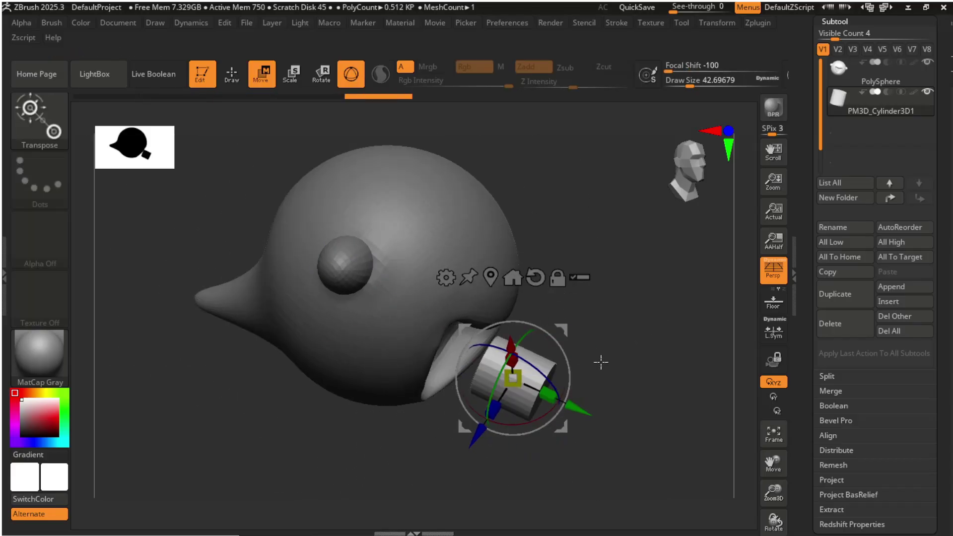
pyautogui.moveTo(600, 362); pyautogui.dragTo(537, 341)
pyautogui.moveTo(451, 391); pyautogui.dragTo(554, 341)
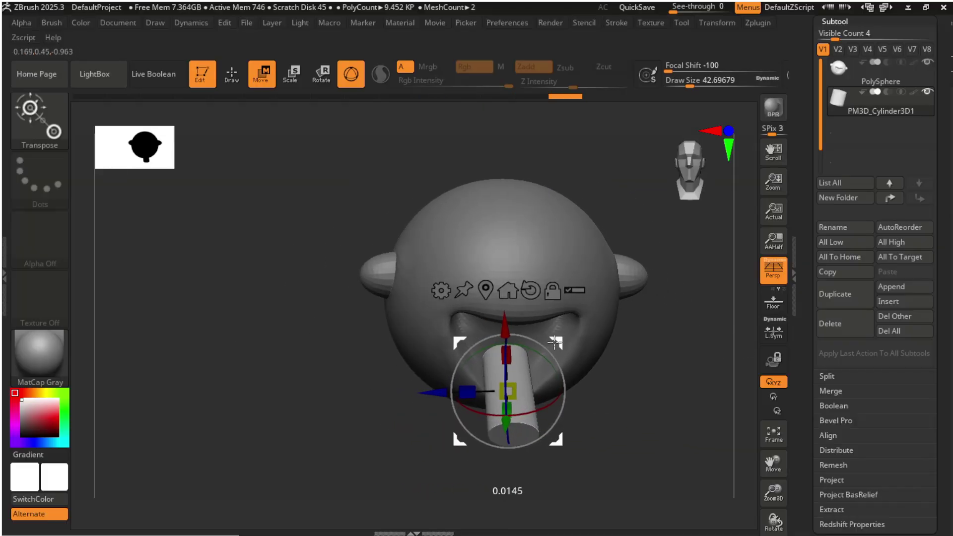
pyautogui.moveTo(620, 394); pyautogui.dragTo(576, 448)
# Widen and flatten the tongue's free end with the Move brush at a draw size of about 235.
pyautogui.press('b')
pyautogui.press('m')
pyautogui.press('v')
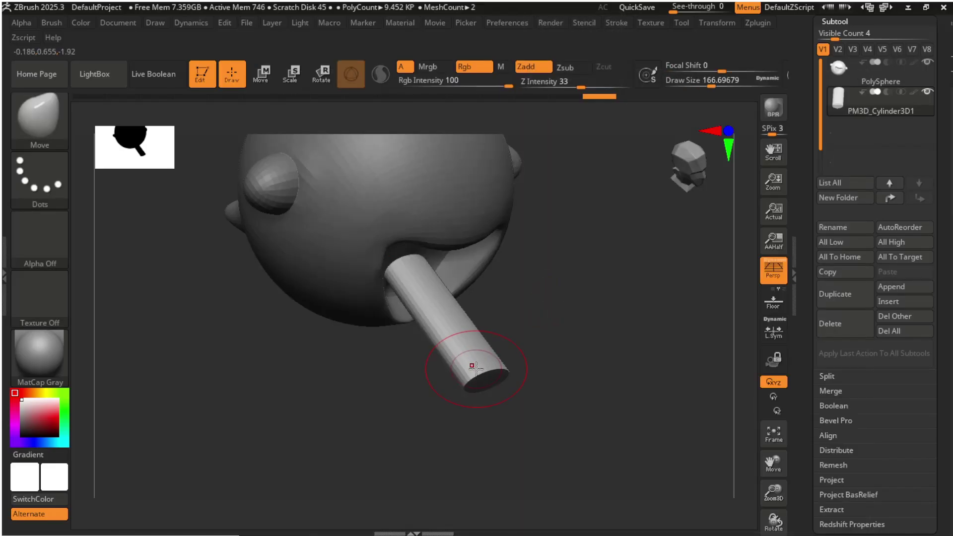
pyautogui.moveTo(473, 367); pyautogui.dragTo(496, 352, button='right')
pyautogui.moveTo(586, 377); pyautogui.dragTo(615, 288)
pyautogui.moveTo(481, 342); pyautogui.dragTo(497, 355)
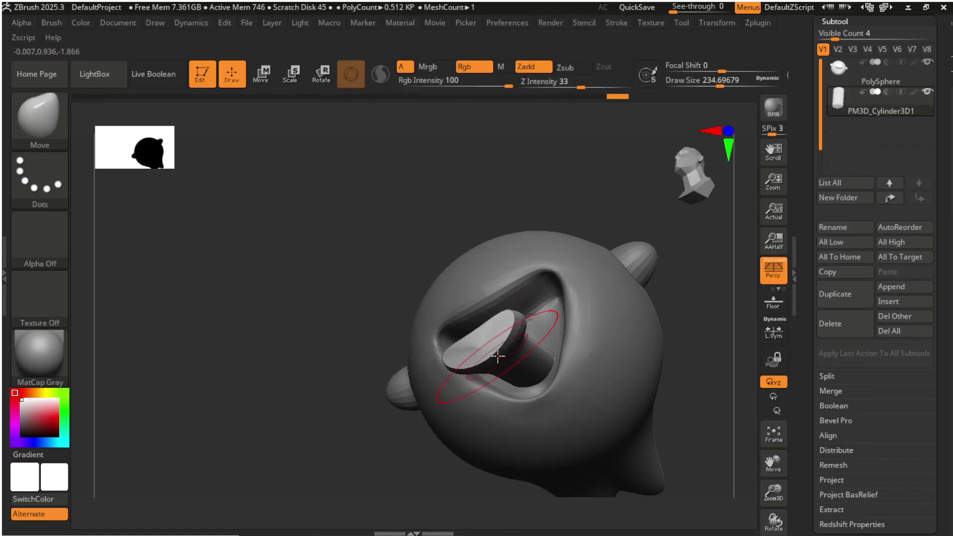
pyautogui.moveTo(655, 357)
pyautogui.mouseDown()
pyautogui.moveTo(691, 397)
pyautogui.moveTo(621, 307)
pyautogui.mouseUp()
pyautogui.moveTo(446, 278); pyautogui.dragTo(457, 293)
# Smooth the tongue's hard end edge and reshape it with the Move brush into a rounded tip bent to one side.
pyautogui.moveTo(615, 327)
pyautogui.mouseDown()
pyautogui.moveTo(594, 290)
pyautogui.moveTo(581, 307)
pyautogui.mouseUp()
pyautogui.keyDown('shift'); pyautogui.moveTo(483, 337); pyautogui.dragTo(466, 349); pyautogui.keyUp('shift')
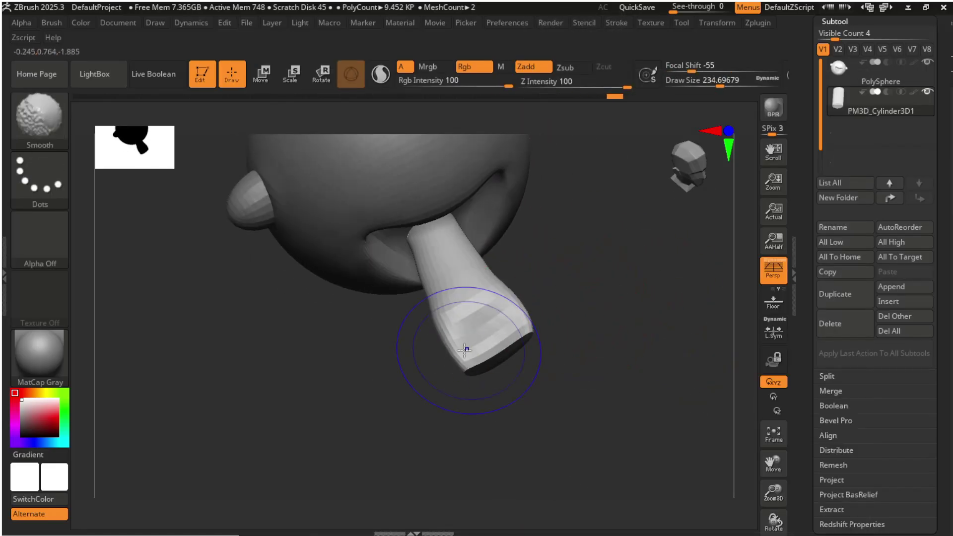
pyautogui.moveTo(561, 357)
pyautogui.mouseDown()
pyautogui.moveTo(594, 349)
pyautogui.moveTo(561, 410)
pyautogui.moveTo(544, 363)
pyautogui.mouseUp()
pyautogui.keyDown('alt'); pyautogui.moveTo(544, 362); pyautogui.dragTo(637, 387); pyautogui.keyUp('alt')
pyautogui.moveTo(625, 334); pyautogui.dragTo(591, 309, button='right')
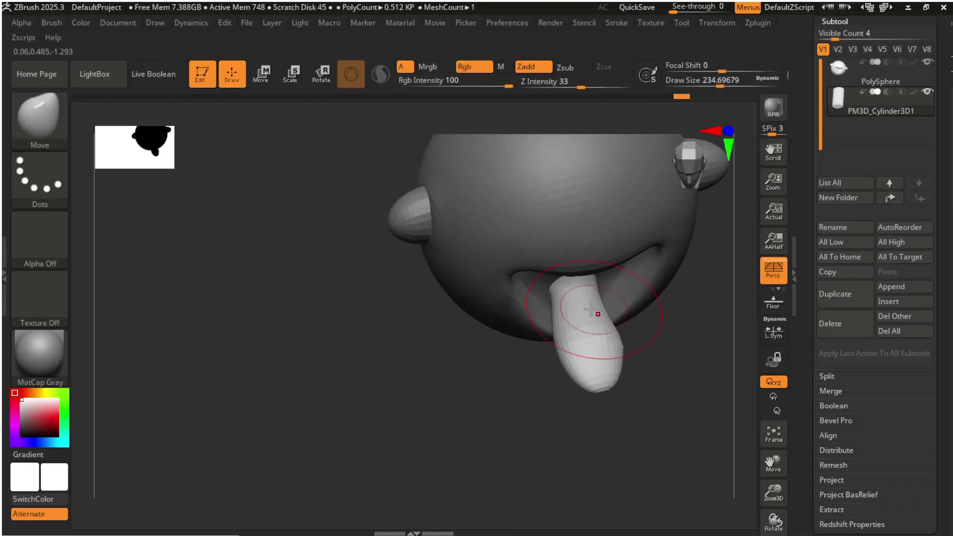
pyautogui.moveTo(593, 429); pyautogui.dragTo(609, 354, button='right')
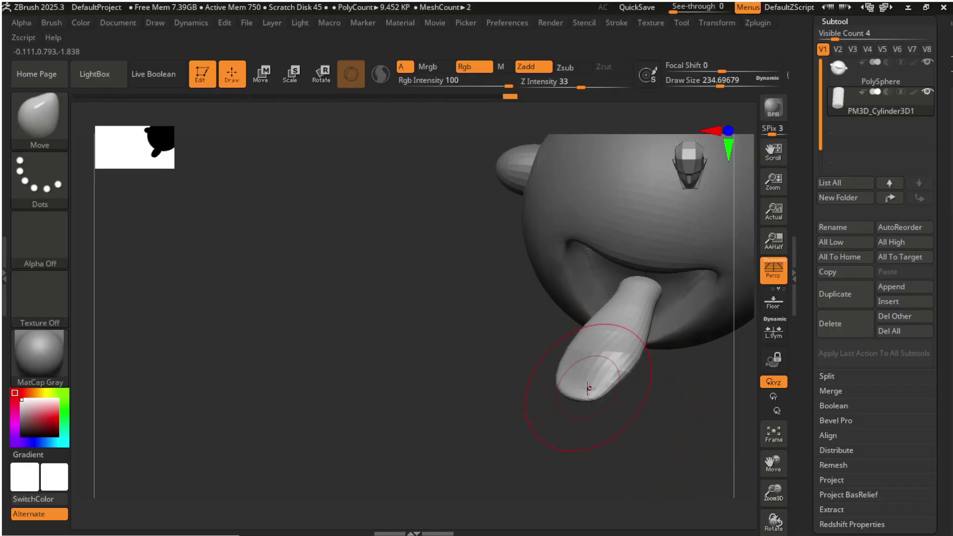
pyautogui.moveTo(588, 388)
pyautogui.mouseDown(button='right')
pyautogui.moveTo(635, 396)
pyautogui.moveTo(679, 367)
pyautogui.mouseUp(button='right')
# Remesh the tongue with ZRemesher and smooth its surface.
pyautogui.scroll(-3, 852, 474)
pyautogui.click(852, 475)
pyautogui.click(838, 297)
pyautogui.keyDown('shift'); pyautogui.moveTo(603, 337); pyautogui.dragTo(590, 382); pyautogui.keyUp('shift')
pyautogui.moveTo(680, 392)
pyautogui.mouseDown(button='right')
pyautogui.moveTo(693, 410)
pyautogui.moveTo(659, 377)
pyautogui.moveTo(575, 385)
pyautogui.mouseUp(button='right')
pyautogui.keyDown('shift'); pyautogui.moveTo(488, 370); pyautogui.dragTo(463, 391); pyautogui.keyUp('shift')
pyautogui.moveTo(421, 397); pyautogui.dragTo(400, 392, button='right')
# Add volume to the tongue's tip with the ClayBuildup brush at a draw size of about 83 and smooth the strokes.
pyautogui.click(53, 131)
pyautogui.click(451, 200)
pyautogui.moveTo(431, 454)
pyautogui.mouseDown(button='right')
pyautogui.moveTo(465, 462)
pyautogui.moveTo(744, 382)
pyautogui.mouseUp(button='right')
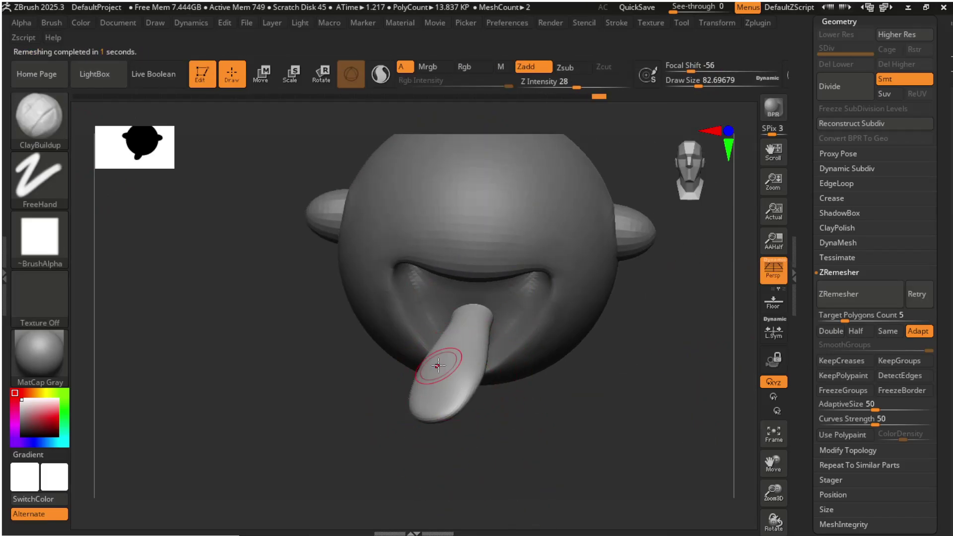
pyautogui.moveTo(512, 425); pyautogui.dragTo(510, 330, button='right')
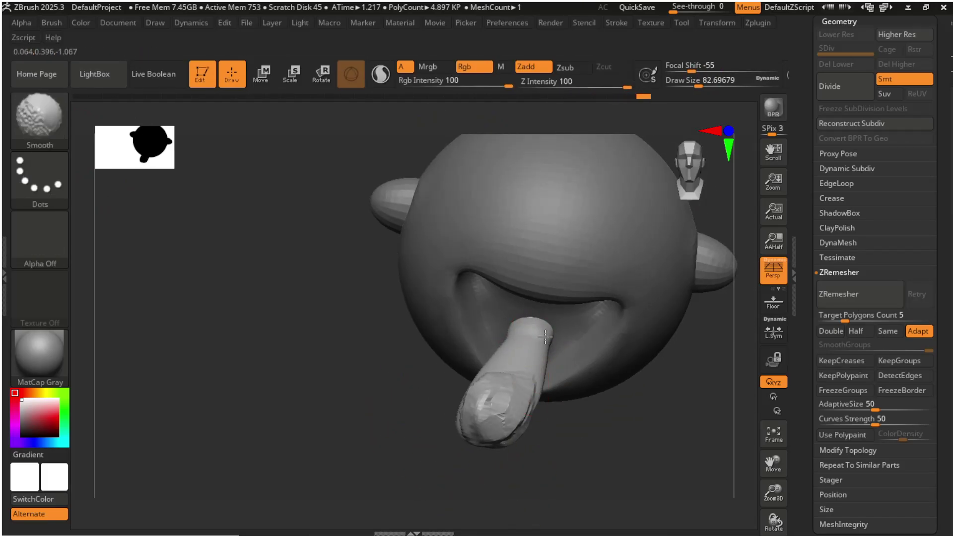
pyautogui.moveTo(468, 399); pyautogui.dragTo(538, 328, button='right')
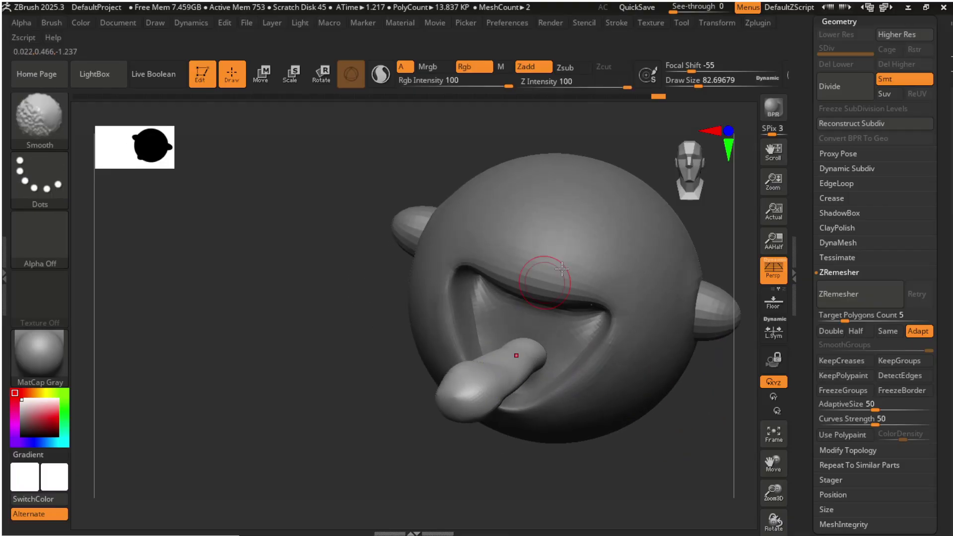
pyautogui.moveTo(485, 276)
pyautogui.mouseDown(button='right')
pyautogui.moveTo(654, 410)
pyautogui.moveTo(553, 454)
pyautogui.moveTo(526, 442)
pyautogui.mouseUp(button='right')
# Refine the tongue's outline with the Move brush.
pyautogui.press('b')
pyautogui.press('m')
pyautogui.press('v')
pyautogui.moveTo(449, 396)
pyautogui.mouseDown(button='right')
pyautogui.moveTo(557, 453)
pyautogui.moveTo(457, 426)
pyautogui.moveTo(447, 394)
pyautogui.mouseUp(button='right')
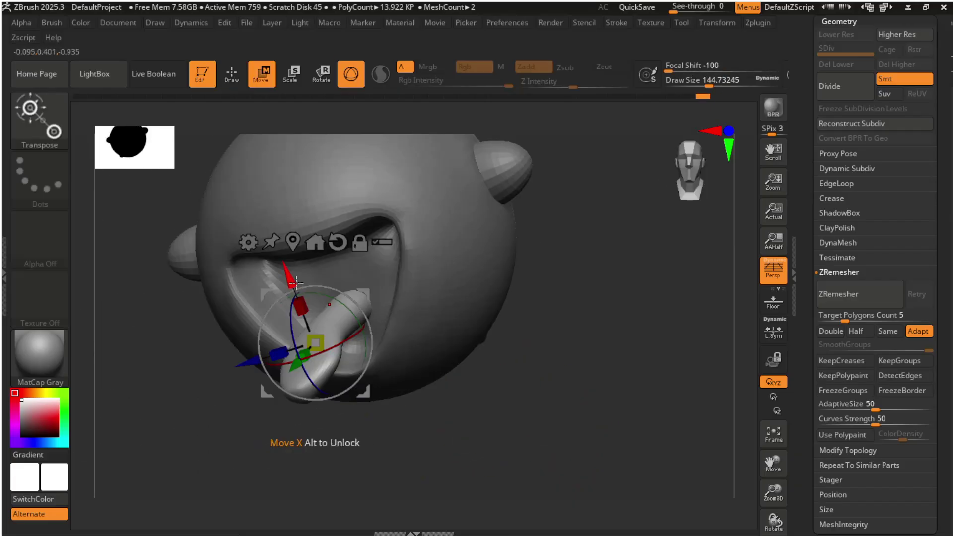
# Reposition the tongue inside the mouth with the gizmo so that its base sits against the lower mouth cavity.
pyautogui.moveTo(296, 283); pyautogui.dragTo(310, 316)
pyautogui.moveTo(309, 316); pyautogui.dragTo(378, 329, button='right')
pyautogui.moveTo(412, 373); pyautogui.dragTo(392, 357, button='right')
pyautogui.moveTo(380, 330); pyautogui.dragTo(387, 324)
pyautogui.moveTo(386, 324); pyautogui.dragTo(427, 327, button='right')
pyautogui.moveTo(389, 323); pyautogui.dragTo(391, 311)
pyautogui.moveTo(391, 322)
pyautogui.mouseDown(button='right')
pyautogui.moveTo(411, 400)
pyautogui.moveTo(449, 459)
pyautogui.moveTo(422, 422)
pyautogui.mouseUp(button='right')
# Reshape the tongue's curve and tip with the Move brush and fine-tune its placement with the gizmo.
pyautogui.press('b')
pyautogui.press('m')
pyautogui.press('v')
pyautogui.moveTo(368, 397); pyautogui.dragTo(355, 413)
pyautogui.moveTo(355, 414); pyautogui.dragTo(462, 461, button='right')
pyautogui.moveTo(519, 395); pyautogui.dragTo(538, 400, button='right')
pyautogui.press('w')
pyautogui.moveTo(415, 375); pyautogui.dragTo(415, 376)
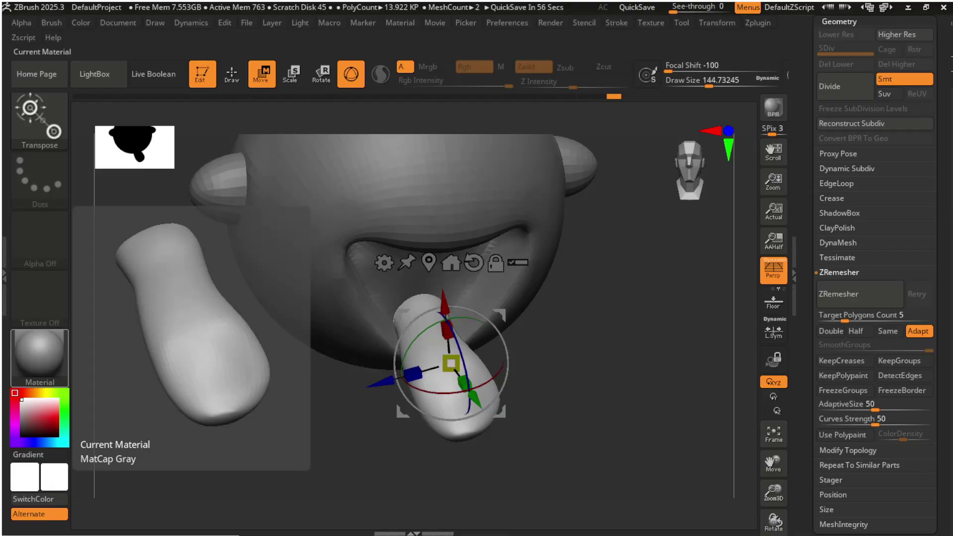
# Switch to the Slash3 brush for carving into the tongue.
pyautogui.press('b')
pyautogui.press('s')
pyautogui.press('l')
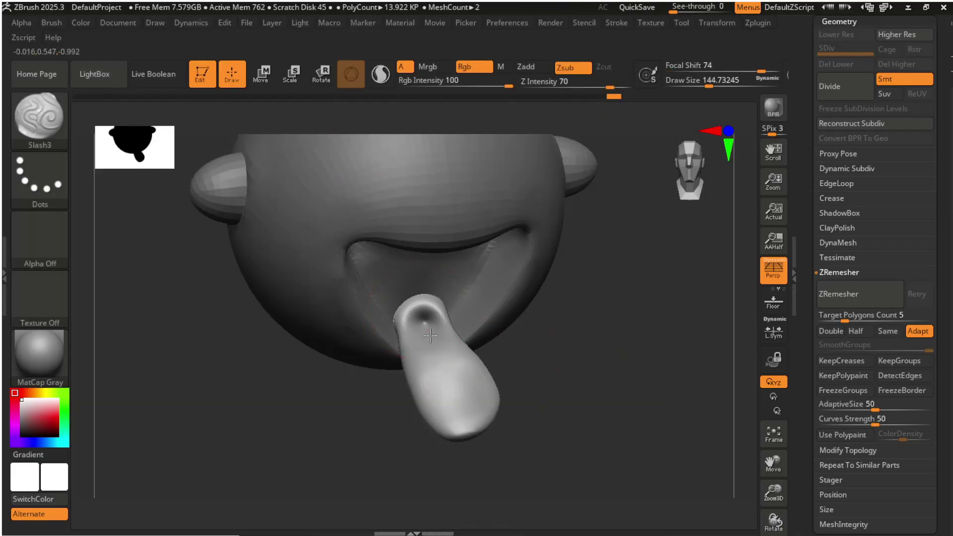
pyautogui.moveTo(420, 309); pyautogui.dragTo(465, 419)
pyautogui.moveTo(620, 421)
pyautogui.mouseDown(button='right')
pyautogui.moveTo(560, 442)
pyautogui.moveTo(603, 446)
pyautogui.mouseUp(button='right')
pyautogui.hotkey('ctrl', 'z')
pyautogui.moveTo(680, 87); pyautogui.dragTo(693, 87)
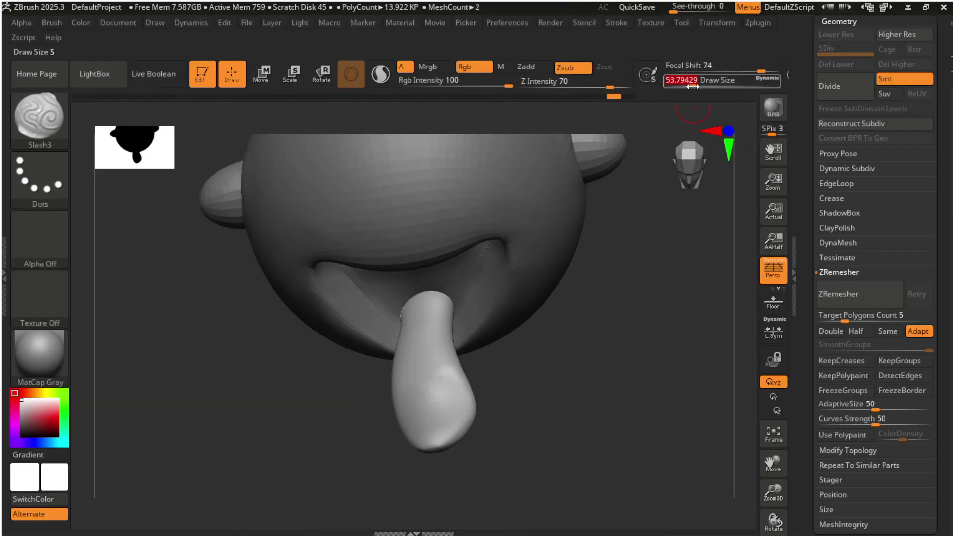
pyautogui.moveTo(423, 299); pyautogui.dragTo(446, 400)
pyautogui.moveTo(550, 397); pyautogui.dragTo(589, 368, button='right')
pyautogui.hotkey('ctrl', 'z')
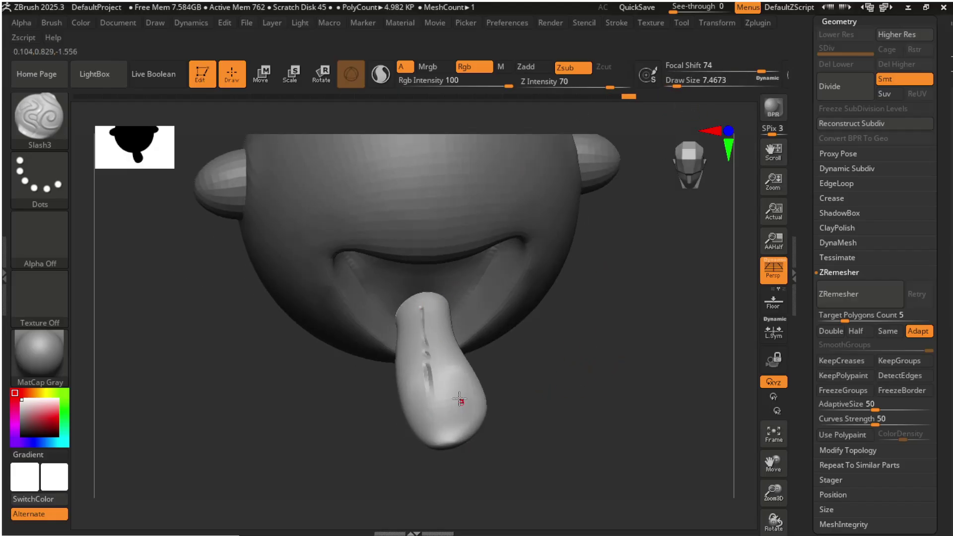
# Carve a groove along the tongue's middle with a draw size of about 22 and soften its edges with smoothing.
pyautogui.moveTo(486, 397)
pyautogui.mouseDown(button='right')
pyautogui.moveTo(527, 393)
pyautogui.moveTo(540, 336)
pyautogui.moveTo(608, 345)
pyautogui.moveTo(597, 305)
pyautogui.moveTo(712, 159)
pyautogui.mouseUp(button='right')
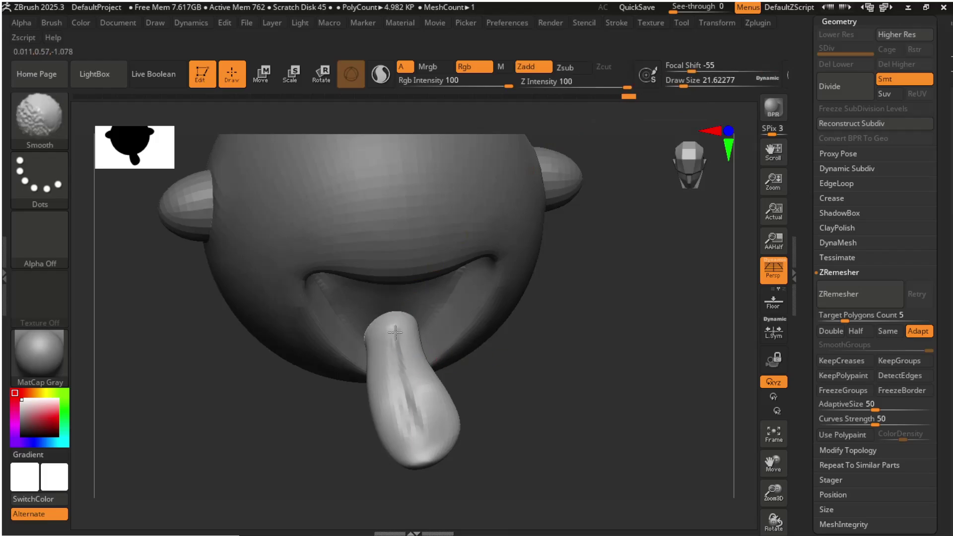
pyautogui.moveTo(395, 332)
pyautogui.mouseDown(button='right')
pyautogui.moveTo(550, 372)
pyautogui.moveTo(537, 425)
pyautogui.moveTo(566, 372)
pyautogui.moveTo(576, 288)
pyautogui.mouseUp(button='right')
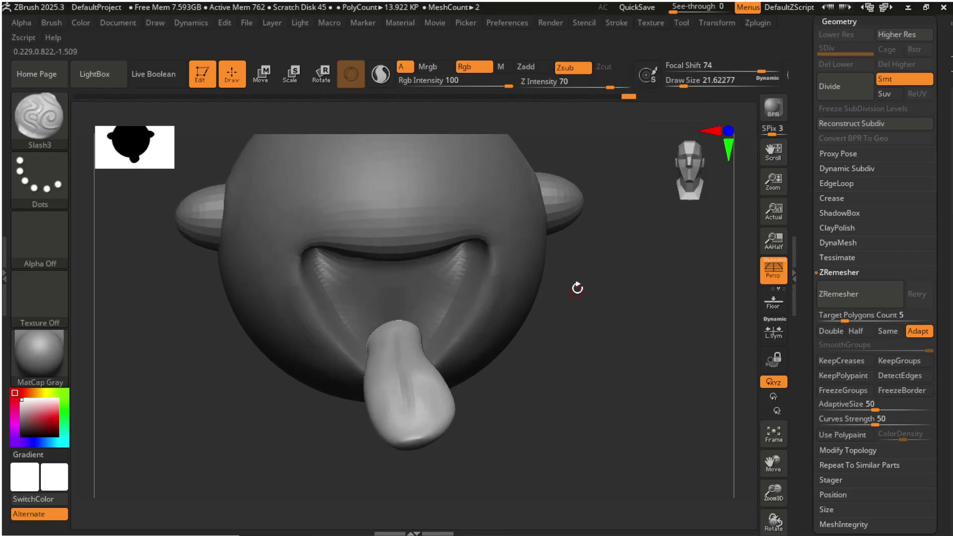
# Append a cone primitive as a new subtool to use as the base for a tooth.
pyautogui.scroll(2, 876, 332)
pyautogui.scroll(-4, 874, 330)
pyautogui.scroll(4, 850, 376)
pyautogui.scroll(2, 864, 258)
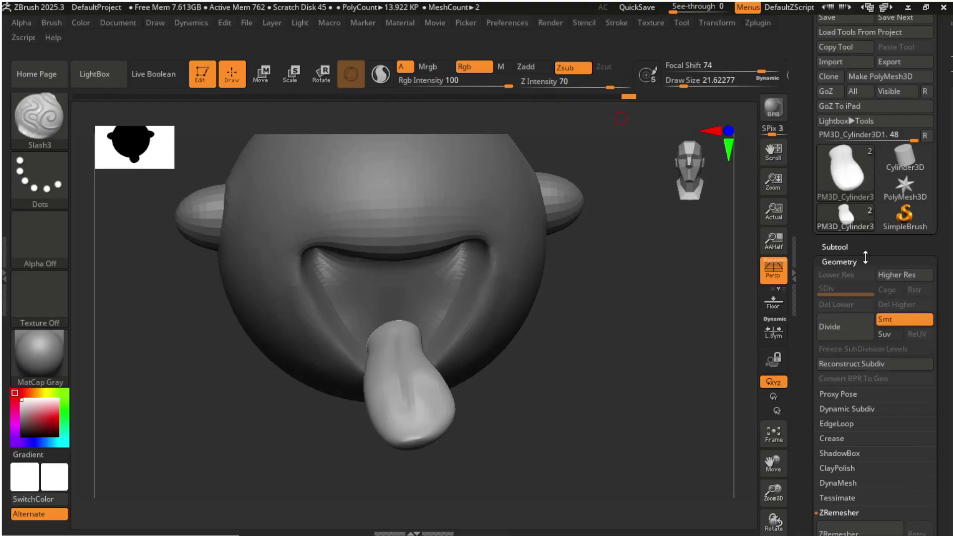
pyautogui.click(864, 248)
pyautogui.click(890, 286)
pyautogui.click(659, 276)
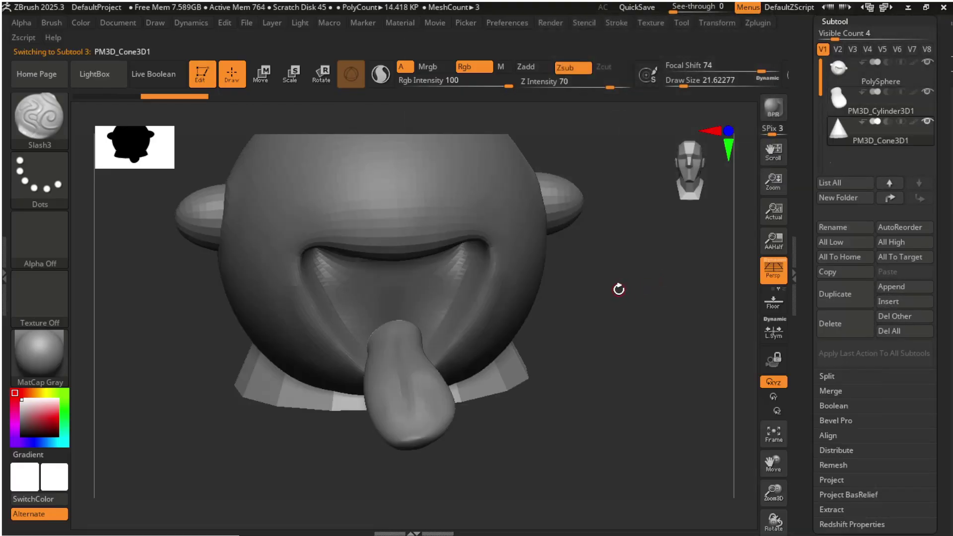
# Move the cone out in front of the open mouth, turned point-down and reduced in size with the gizmo.
pyautogui.moveTo(618, 289)
pyautogui.keyDown('ctrl'); pyautogui.mouseDown(button='right')
pyautogui.moveTo(623, 355)
pyautogui.moveTo(606, 251)
pyautogui.moveTo(603, 297)
pyautogui.mouseUp(button='right'); pyautogui.keyUp('ctrl')
pyautogui.press('w')
pyautogui.moveTo(377, 235); pyautogui.dragTo(365, 253)
pyautogui.moveTo(368, 268); pyautogui.dragTo(488, 290, button='right')
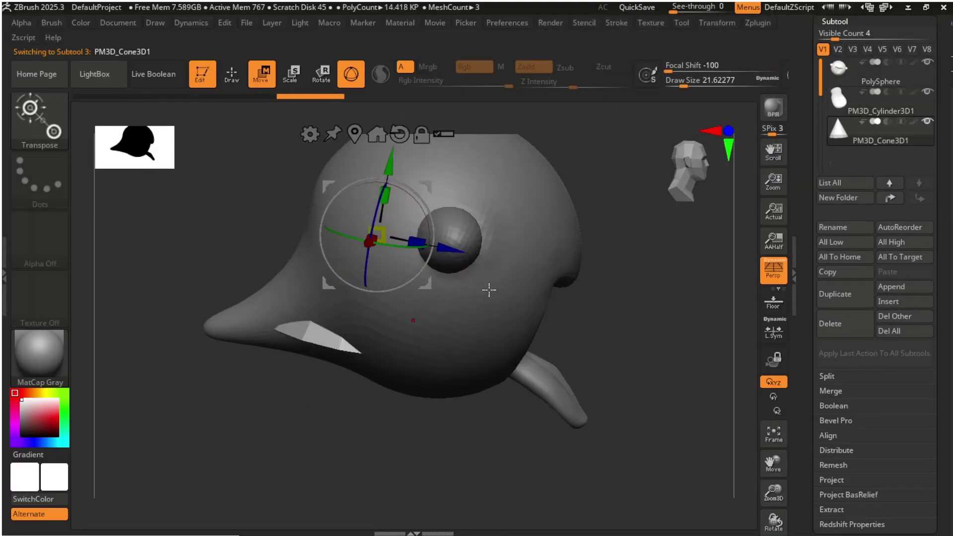
pyautogui.moveTo(450, 248); pyautogui.dragTo(695, 293)
pyautogui.keyDown('alt'); pyautogui.moveTo(715, 265); pyautogui.dragTo(487, 212, button='right'); pyautogui.keyUp('alt')
pyautogui.moveTo(457, 229); pyautogui.dragTo(345, 342)
pyautogui.moveTo(413, 267); pyautogui.dragTo(403, 279)
# Scale the cone to tooth proportions and tilt it slightly in front of the mouth.
pyautogui.moveTo(620, 268); pyautogui.dragTo(472, 248, button='right')
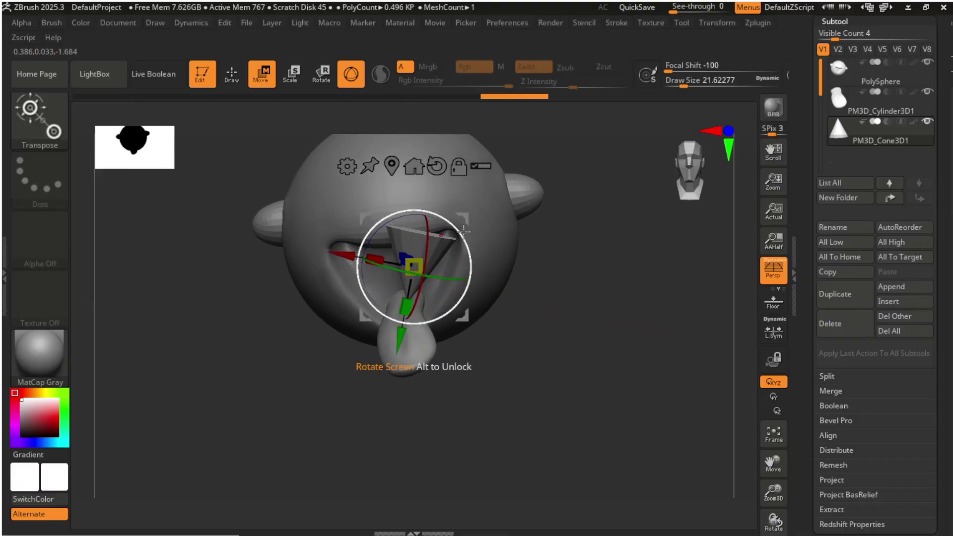
pyautogui.moveTo(488, 298); pyautogui.dragTo(638, 346, button='right')
pyautogui.moveTo(372, 260); pyautogui.dragTo(385, 266)
pyautogui.moveTo(592, 288); pyautogui.dragTo(536, 338, button='right')
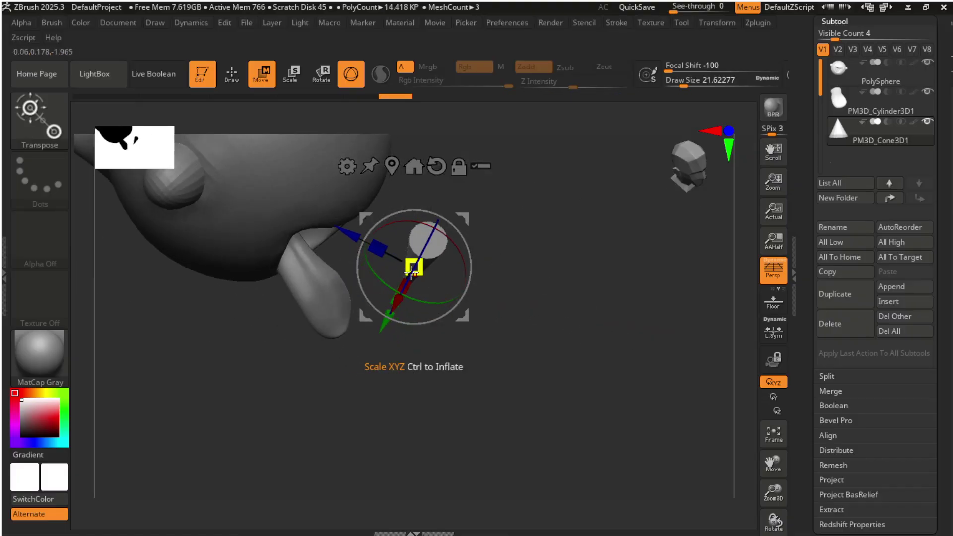
pyautogui.moveTo(414, 267); pyautogui.dragTo(425, 263)
pyautogui.moveTo(571, 318); pyautogui.dragTo(497, 292, button='right')
pyautogui.moveTo(381, 284); pyautogui.dragTo(396, 276)
pyautogui.keyDown('alt'); pyautogui.moveTo(552, 270); pyautogui.dragTo(455, 220, button='right'); pyautogui.keyUp('alt')
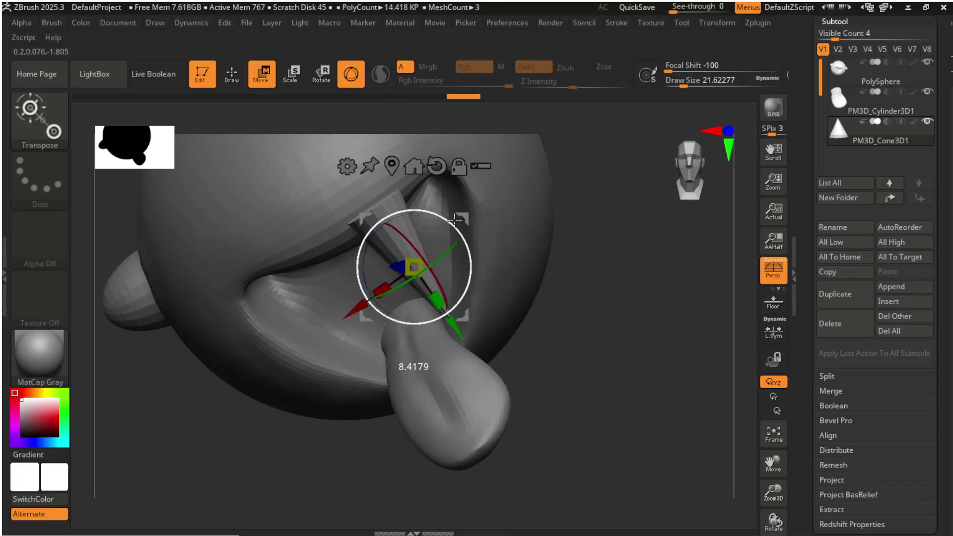
pyautogui.keyDown('alt'); pyautogui.moveTo(381, 287); pyautogui.dragTo(574, 302, button='right'); pyautogui.keyUp('alt')
# Sculpt the cone into a smooth, curved fang using the Move and ClayBuildup brushes and smoothing, with a draw size of about 39.
pyautogui.press('b')
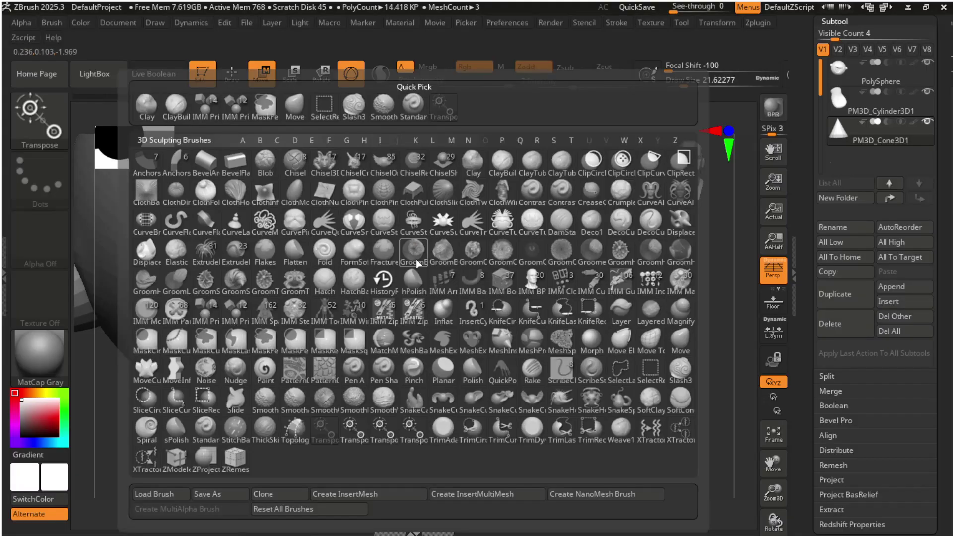
pyautogui.press('m')
pyautogui.press('v')
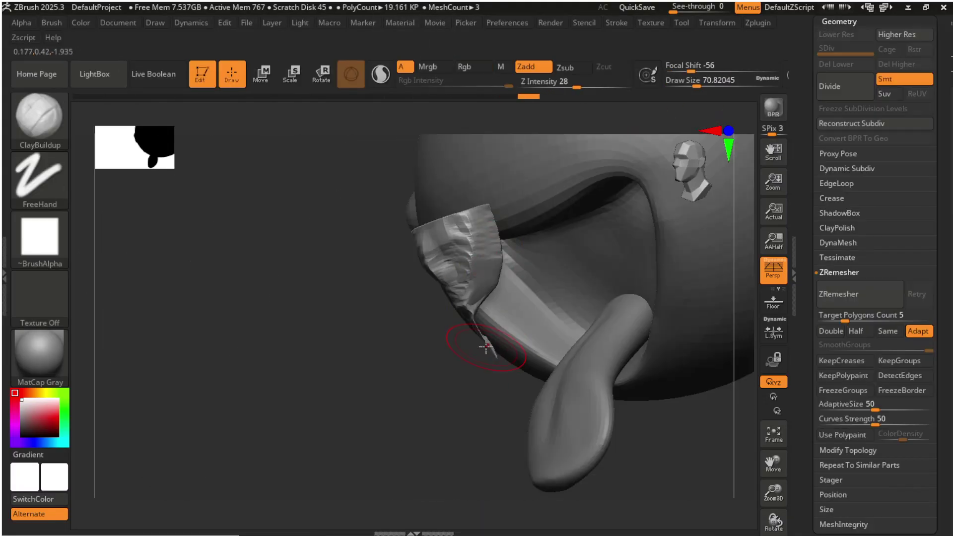
pyautogui.keyDown('shift'); pyautogui.moveTo(494, 341); pyautogui.dragTo(473, 304, button='right'); pyautogui.keyUp('shift')
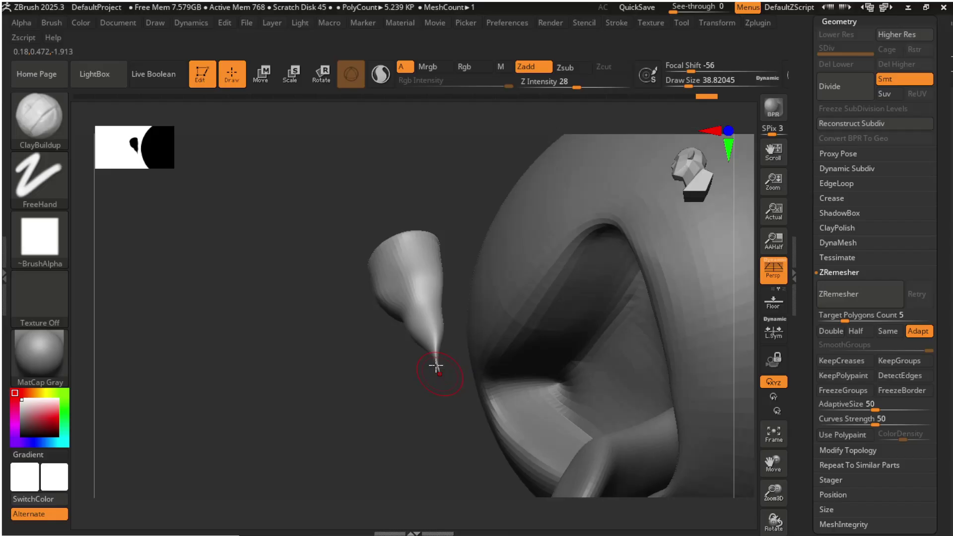
pyautogui.moveTo(439, 354); pyautogui.dragTo(569, 333)
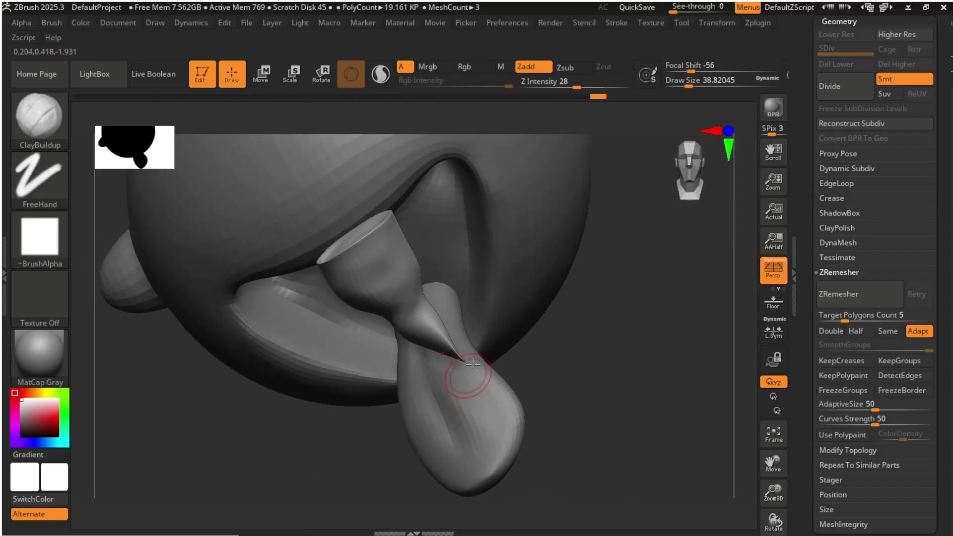
pyautogui.moveTo(464, 379)
pyautogui.mouseDown()
pyautogui.moveTo(589, 351)
pyautogui.moveTo(633, 236)
pyautogui.moveTo(516, 261)
pyautogui.moveTo(564, 321)
pyautogui.moveTo(479, 355)
pyautogui.moveTo(525, 356)
pyautogui.moveTo(530, 372)
pyautogui.mouseUp()
pyautogui.click(39, 119)
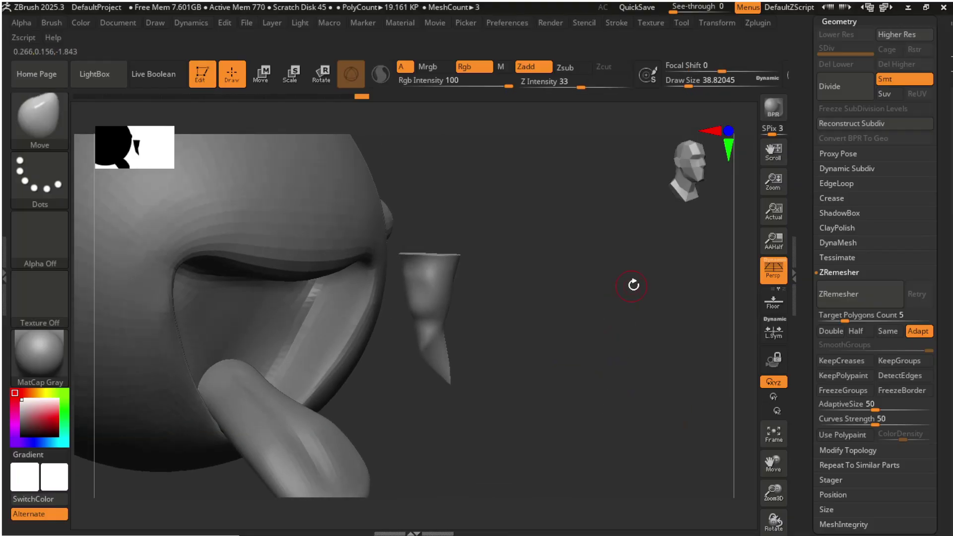
# Position the fang inside one side of the mouth so its root tucks under the upper lip.
pyautogui.press('w')
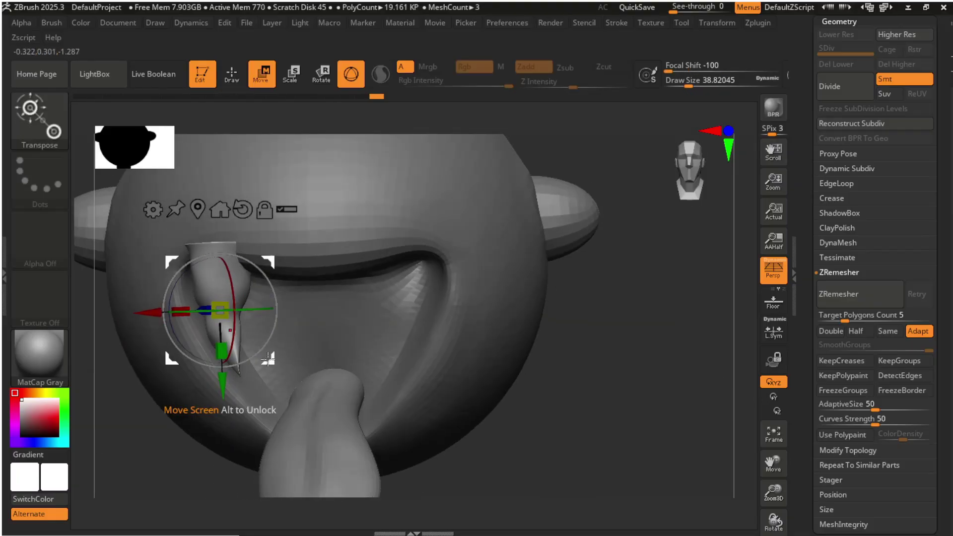
pyautogui.moveTo(220, 311); pyautogui.dragTo(251, 333)
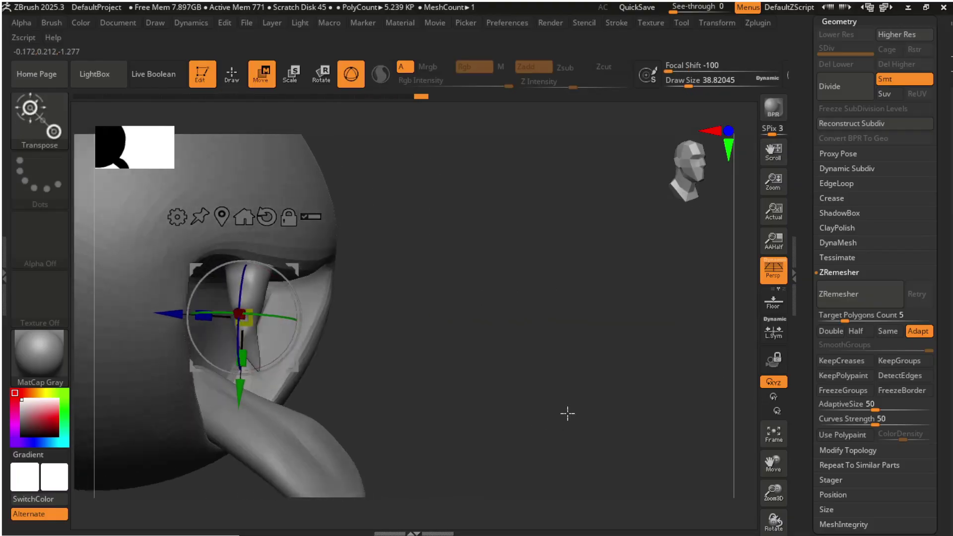
pyautogui.moveTo(479, 332); pyautogui.dragTo(372, 319)
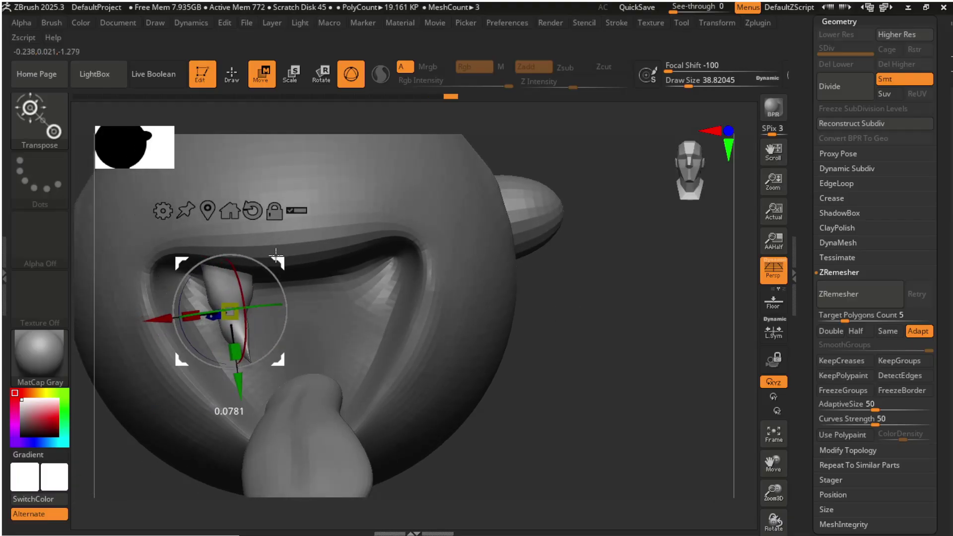
pyautogui.scroll(3, 835, 252)
pyautogui.moveTo(571, 286); pyautogui.dragTo(595, 280)
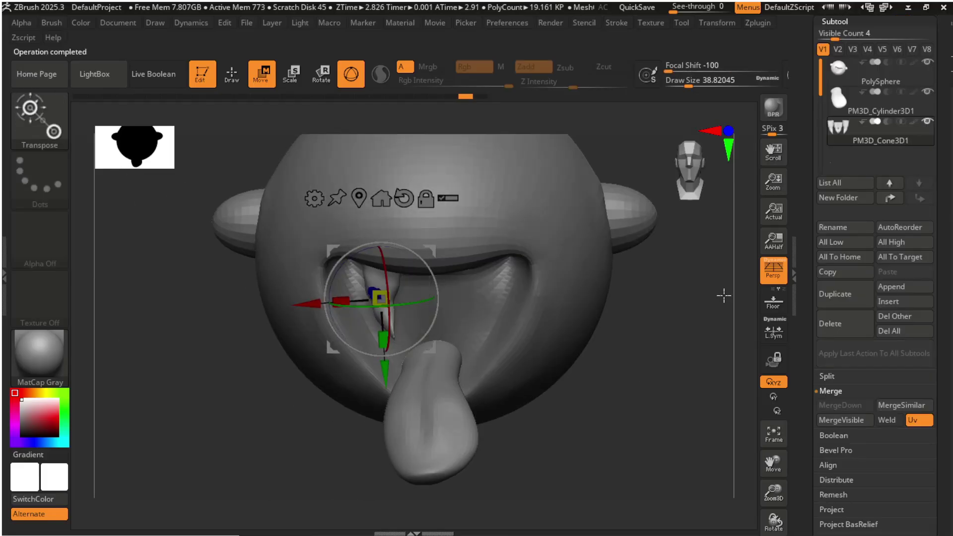
pyautogui.moveTo(665, 334); pyautogui.dragTo(683, 338)
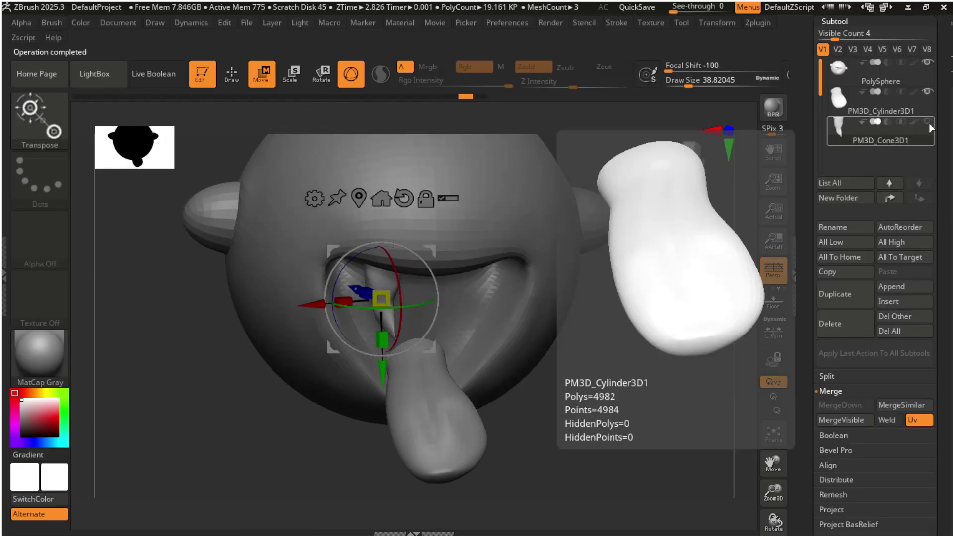
# Duplicate the fang, place the copy beside it, and merge the teeth into one subtool.
pyautogui.click(845, 294)
pyautogui.moveTo(631, 373); pyautogui.dragTo(597, 376)
pyautogui.moveTo(430, 352); pyautogui.dragTo(455, 349)
pyautogui.moveTo(561, 385)
pyautogui.mouseDown()
pyautogui.moveTo(619, 389)
pyautogui.moveTo(564, 386)
pyautogui.mouseUp()
pyautogui.click(846, 133)
pyautogui.click(840, 405)
pyautogui.click(734, 428)
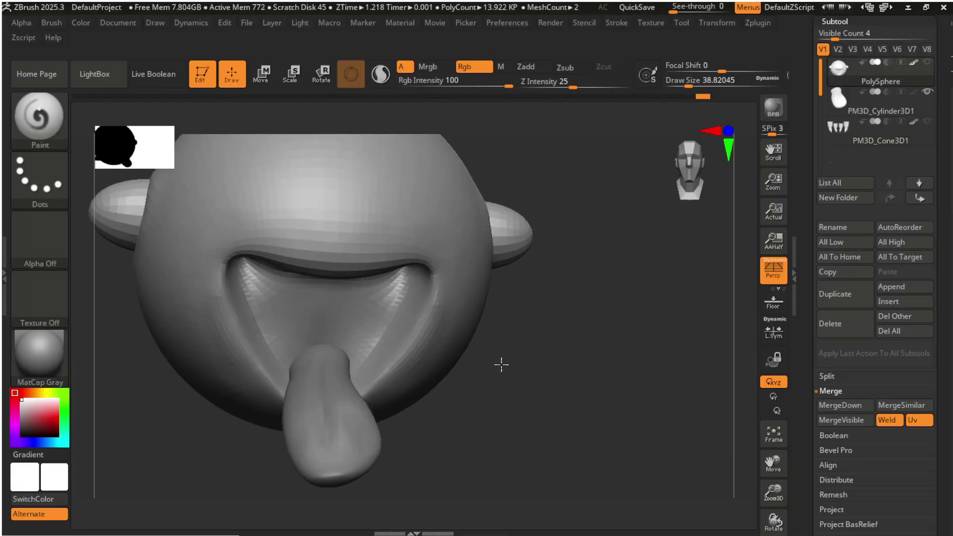
# Carve a hollow in the mouth cavity behind the tongue's base with ClayBuildup in Zsub mode and smooth it.
pyautogui.click(572, 67)
pyautogui.press('b')
pyautogui.press('c')
pyautogui.press('b')
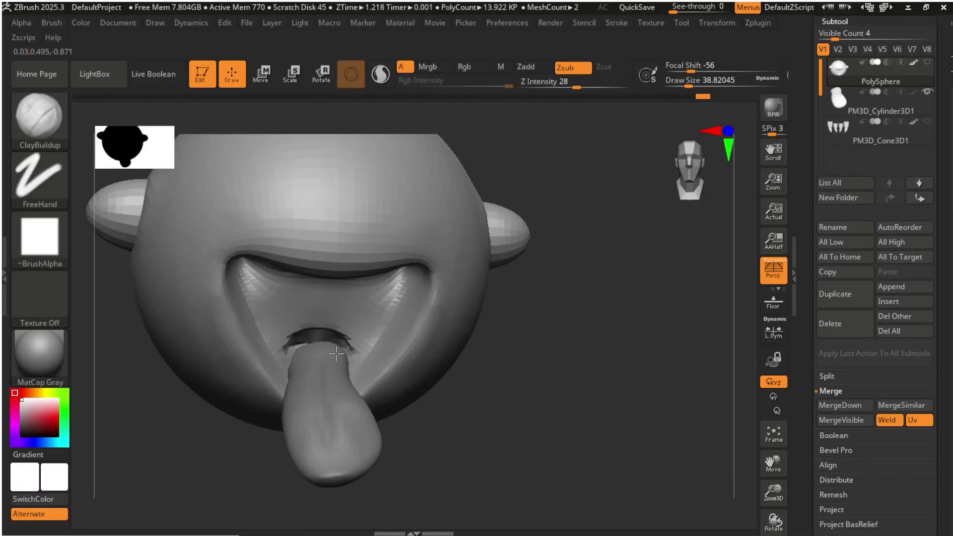
pyautogui.moveTo(561, 392)
pyautogui.mouseDown()
pyautogui.moveTo(519, 400)
pyautogui.moveTo(561, 397)
pyautogui.mouseUp()
pyautogui.moveTo(288, 354)
pyautogui.keyDown('shift'); pyautogui.mouseDown()
pyautogui.moveTo(298, 342)
pyautogui.moveTo(338, 342)
pyautogui.mouseUp(); pyautogui.keyUp('shift')
pyautogui.moveTo(585, 355)
pyautogui.mouseDown()
pyautogui.moveTo(541, 355)
pyautogui.moveTo(586, 356)
pyautogui.mouseUp()
pyautogui.keyDown('alt'); pyautogui.moveTo(573, 258); pyautogui.dragTo(611, 367); pyautogui.keyUp('alt')
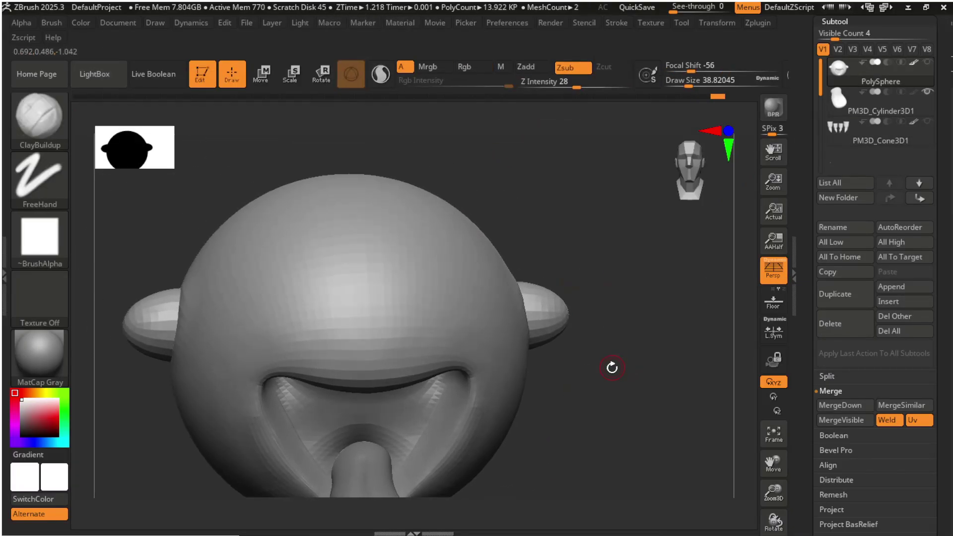
pyautogui.moveTo(694, 365); pyautogui.dragTo(590, 353)
pyautogui.keyDown('shift'); pyautogui.moveTo(342, 429); pyautogui.dragTo(342, 452); pyautogui.keyUp('shift')
# Pull the two tail tips closer together from behind with the Move brush at a draw size of about 286.
pyautogui.moveTo(640, 207)
pyautogui.keyDown('shift'); pyautogui.mouseDown()
pyautogui.moveTo(601, 338)
pyautogui.moveTo(605, 325)
pyautogui.moveTo(537, 404)
pyautogui.mouseUp(); pyautogui.keyUp('shift')
pyautogui.press('b')
pyautogui.press('m')
pyautogui.press('v')
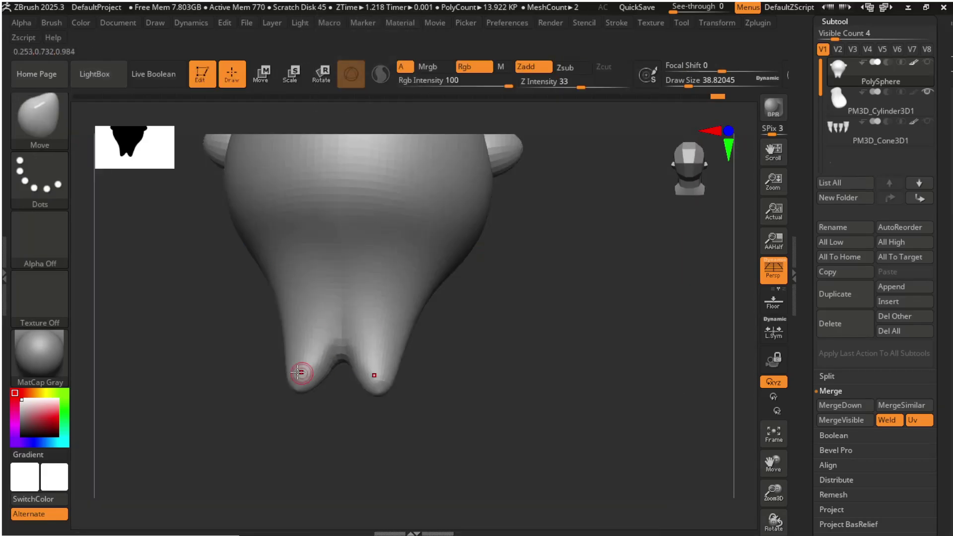
pyautogui.click(725, 85)
pyautogui.moveTo(289, 366); pyautogui.dragTo(301, 367)
pyautogui.moveTo(501, 382)
pyautogui.mouseDown()
pyautogui.moveTo(447, 389)
pyautogui.moveTo(428, 351)
pyautogui.mouseUp()
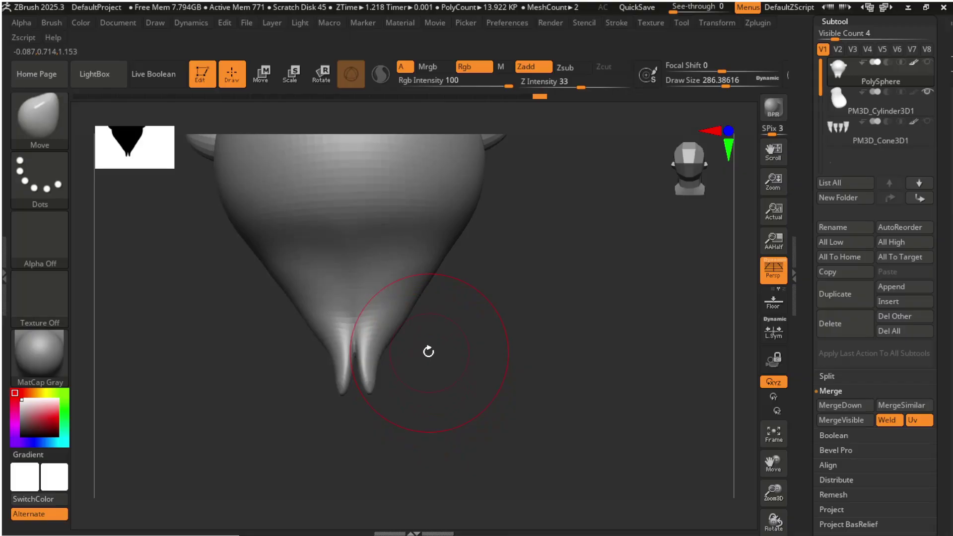
# Try to fill the gap between the two tail tips with the ClayBuildup brush.
pyautogui.press('b')
pyautogui.press('c')
pyautogui.press('b')
pyautogui.moveTo(355, 330); pyautogui.dragTo(363, 349)
pyautogui.hotkey('ctrl', 'z')
# Remesh the body subtool.
pyautogui.moveTo(866, 521); pyautogui.dragTo(866, 417)
pyautogui.click(838, 393)
pyautogui.click(842, 294)
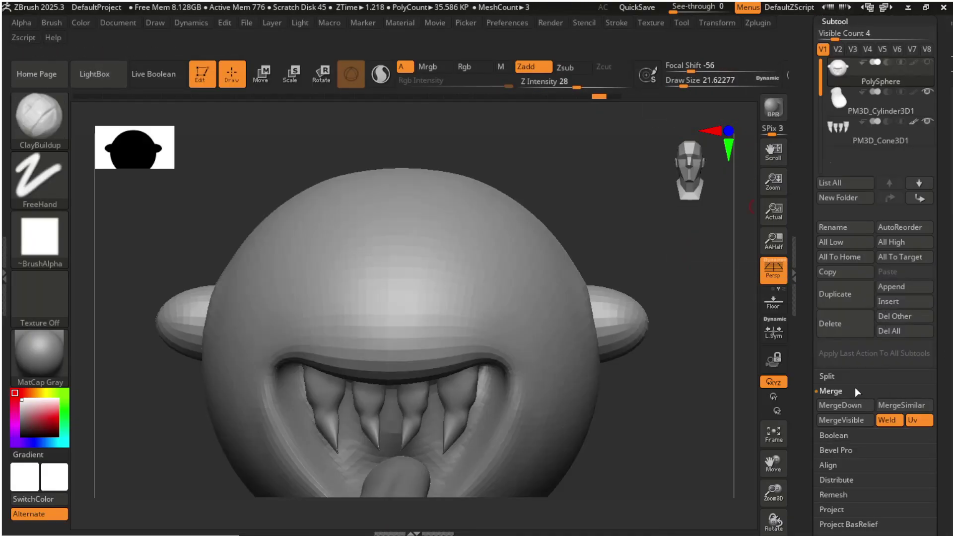
# Append a Sphere3D as a new subtool for the eye.
pyautogui.scroll(4, 855, 392)
pyautogui.keyDown('alt'); pyautogui.moveTo(662, 417); pyautogui.dragTo(625, 407); pyautogui.keyUp('alt')
pyautogui.scroll(2, 878, 404)
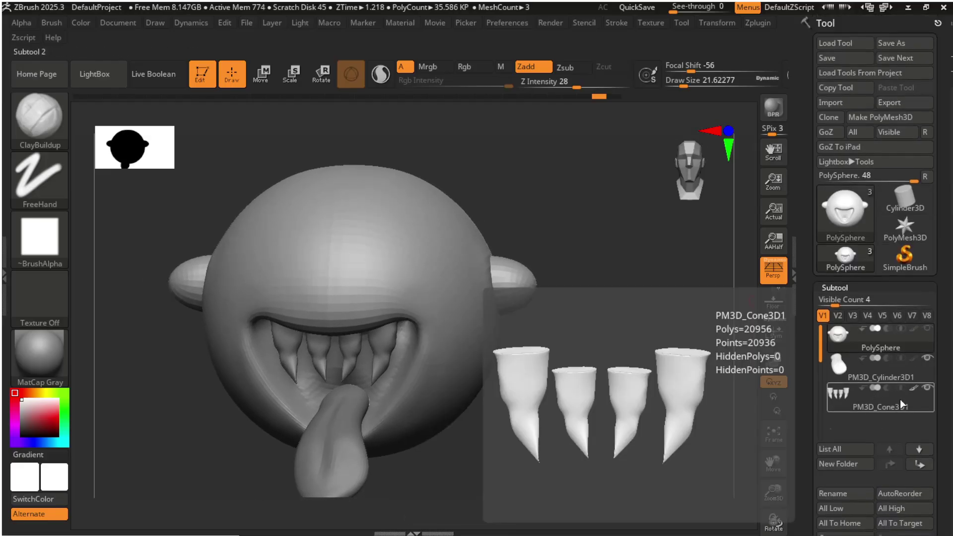
pyautogui.scroll(-2, 893, 409)
pyautogui.scroll(2, 868, 442)
pyautogui.scroll(-2, 885, 422)
pyautogui.click(895, 486)
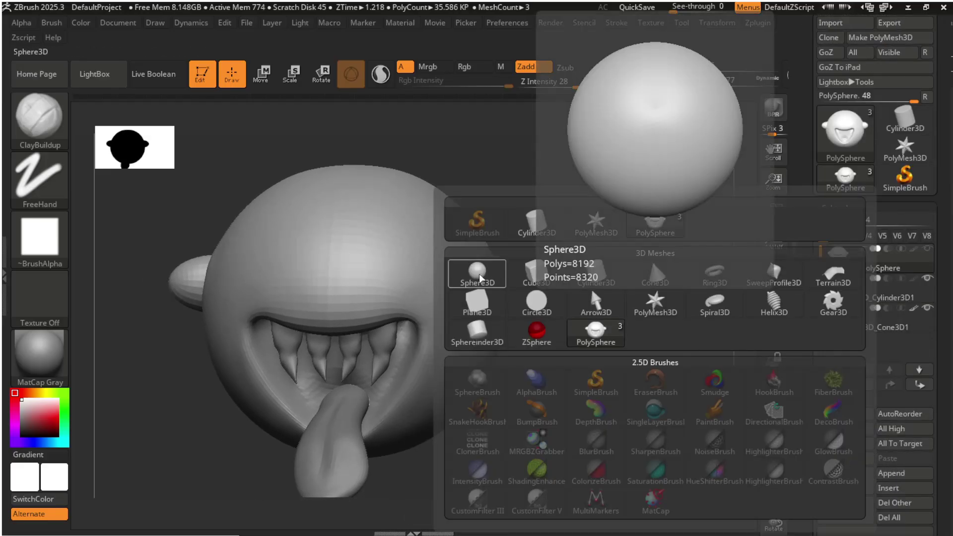
pyautogui.click(477, 278)
# Shrink the sphere with the gizmo and move it out in front of the character's face.
pyautogui.press('w')
pyautogui.click(926, 249)
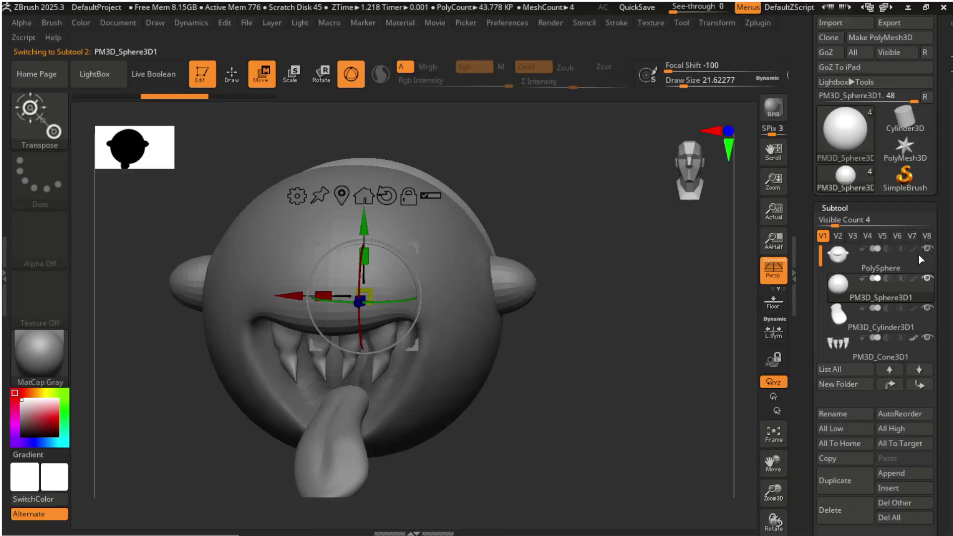
pyautogui.moveTo(413, 344); pyautogui.dragTo(613, 406)
pyautogui.moveTo(567, 358); pyautogui.dragTo(484, 442)
pyautogui.moveTo(680, 375); pyautogui.dragTo(519, 369)
pyautogui.moveTo(374, 416); pyautogui.dragTo(175, 393)
pyautogui.keyDown('shift'); pyautogui.moveTo(196, 448); pyautogui.dragTo(280, 454); pyautogui.keyUp('shift')
pyautogui.keyDown('alt'); pyautogui.moveTo(422, 297); pyautogui.dragTo(744, 372); pyautogui.keyUp('alt')
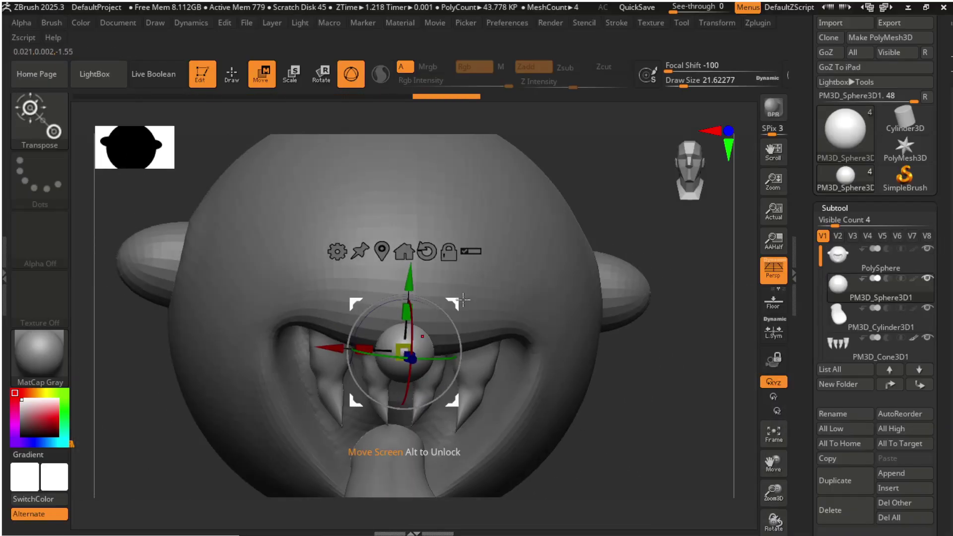
# Move the small sphere up onto one side of the face, above the mouth.
pyautogui.moveTo(452, 403); pyautogui.dragTo(399, 310)
pyautogui.keyDown('shift'); pyautogui.moveTo(585, 403); pyautogui.dragTo(671, 402); pyautogui.keyUp('shift')
pyautogui.moveTo(423, 280); pyautogui.dragTo(364, 268)
pyautogui.keyDown('shift'); pyautogui.moveTo(487, 304); pyautogui.dragTo(351, 297); pyautogui.keyUp('shift')
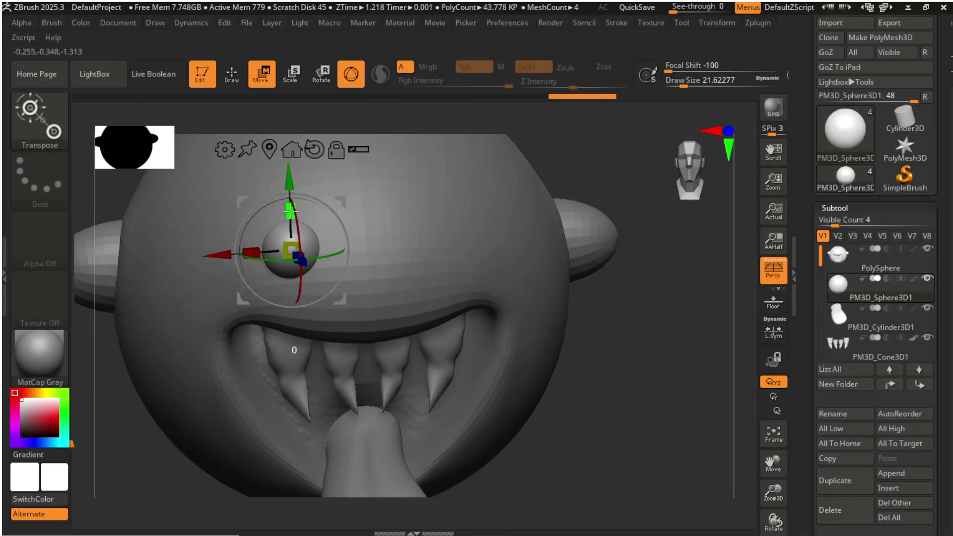
# Stretch the sphere into an upright oval eye and adjust its placement against the face.
pyautogui.moveTo(343, 200); pyautogui.dragTo(356, 201)
pyautogui.moveTo(603, 392)
pyautogui.mouseDown()
pyautogui.moveTo(632, 395)
pyautogui.moveTo(600, 395)
pyautogui.mouseUp()
pyautogui.moveTo(355, 203); pyautogui.dragTo(356, 200)
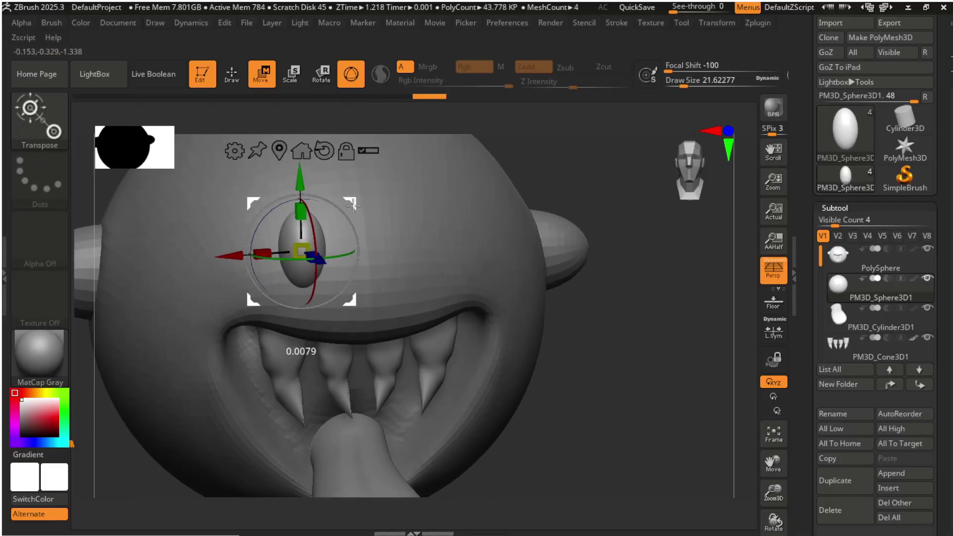
pyautogui.keyDown('shift'); pyautogui.moveTo(595, 392); pyautogui.dragTo(695, 392); pyautogui.keyUp('shift')
pyautogui.keyDown('shift'); pyautogui.moveTo(353, 217); pyautogui.dragTo(415, 217); pyautogui.keyUp('shift')
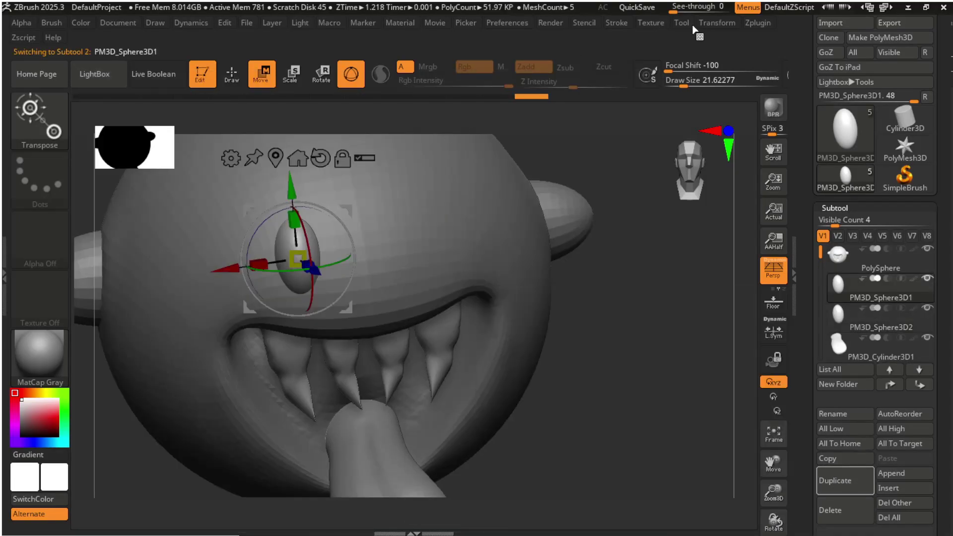
# Undo the last changes to the eye and delete the extra eye sphere subtool so only one is kept.
pyautogui.hotkey('ctrl', 'z')
pyautogui.hotkey('ctrl', 'z')
pyautogui.click(927, 308)
pyautogui.moveTo(603, 307); pyautogui.dragTo(640, 306)
pyautogui.click(908, 328)
pyautogui.click(845, 508)
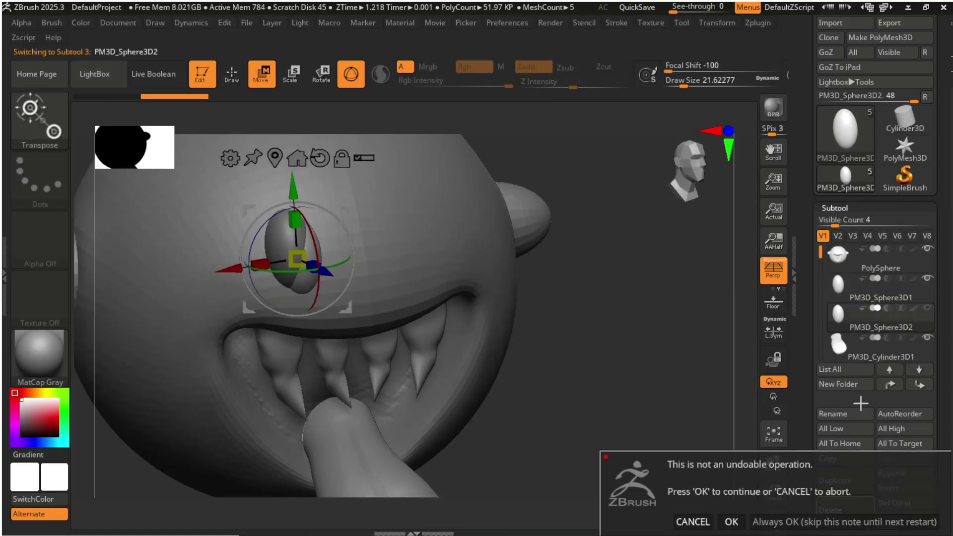
pyautogui.click(730, 522)
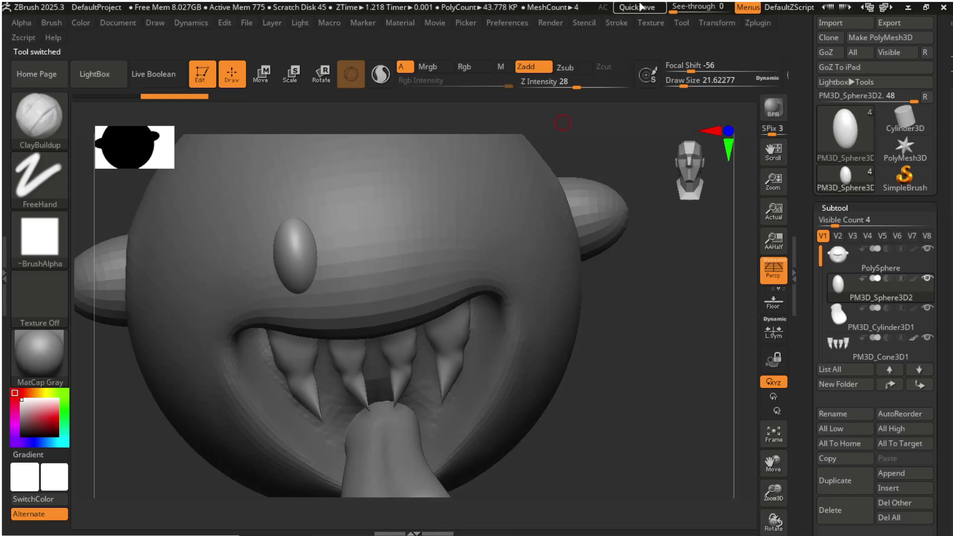
# Mirror the eye to the other side of the face with SubTool Master, keeping both eyes in one subtool.
pyautogui.click(757, 23)
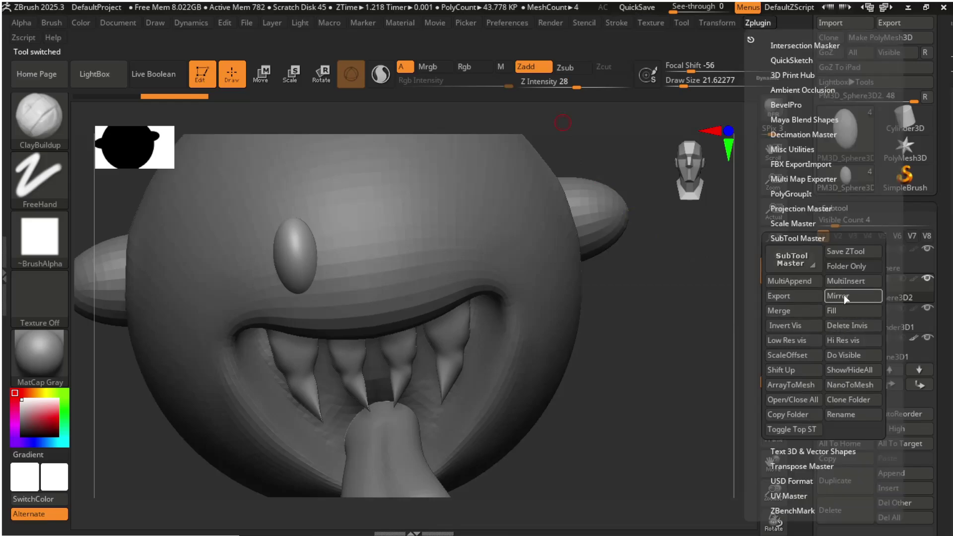
pyautogui.click(845, 298)
pyautogui.click(412, 280)
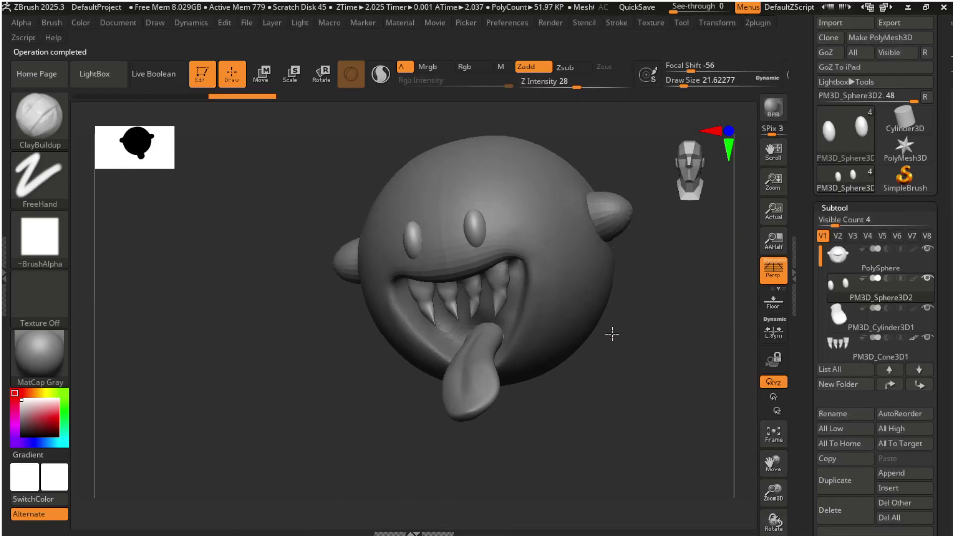
pyautogui.moveTo(608, 330); pyautogui.dragTo(642, 336)
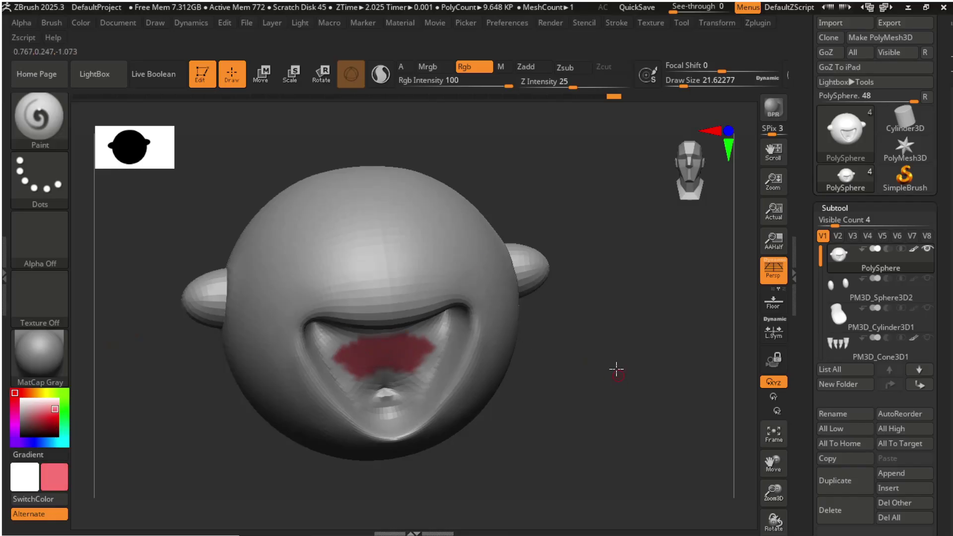
# Paint the body's mouth interior pinkish red with the Paint brush at a draw size of about 62.
pyautogui.moveTo(616, 369); pyautogui.dragTo(615, 342)
pyautogui.moveTo(684, 83); pyautogui.dragTo(694, 84)
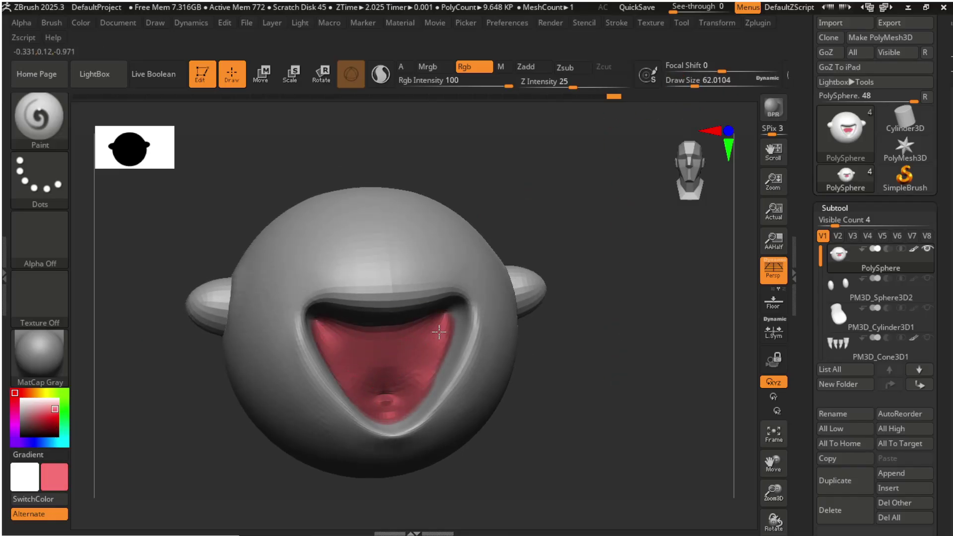
# Show the tongue subtool beside the painted body, select it and choose a light pink paint colour.
pyautogui.moveTo(438, 340); pyautogui.dragTo(319, 347, button='right')
pyautogui.click(927, 308)
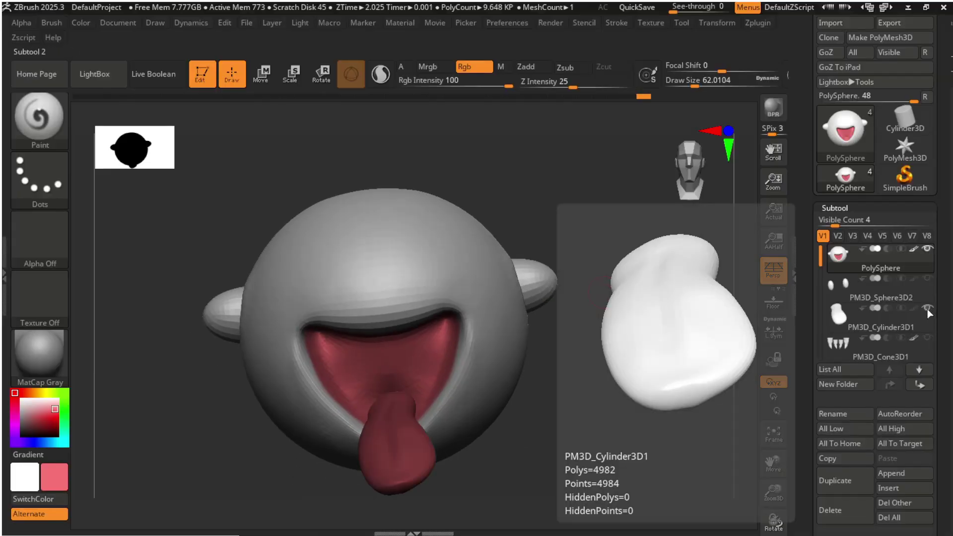
pyautogui.click(884, 328)
pyautogui.click(50, 403)
pyautogui.moveTo(655, 396); pyautogui.dragTo(674, 402, button='right')
pyautogui.hotkey('alt', 'Down')
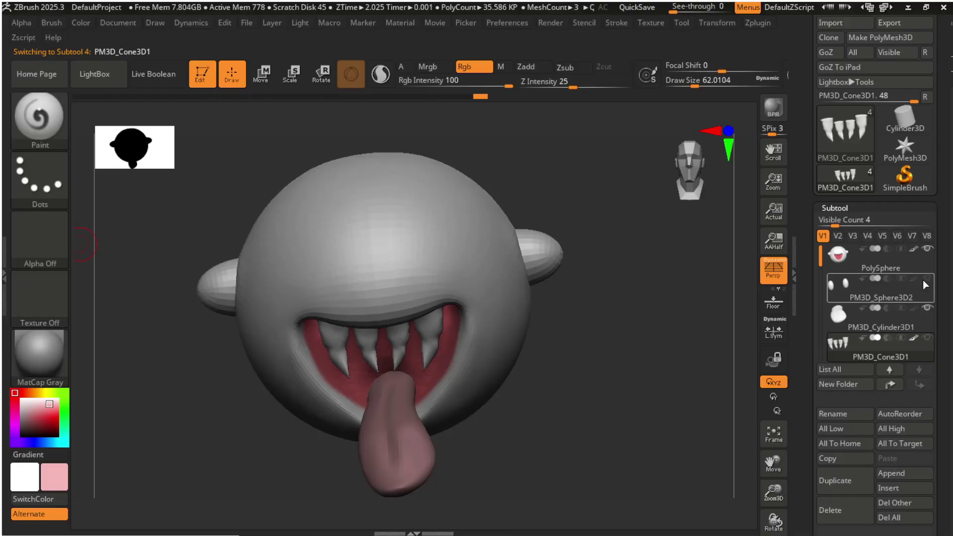
# Show the eyes subtool and paint both eyes nearly black with a white highlight near the top of each.
pyautogui.click(921, 280)
pyautogui.click(22, 435)
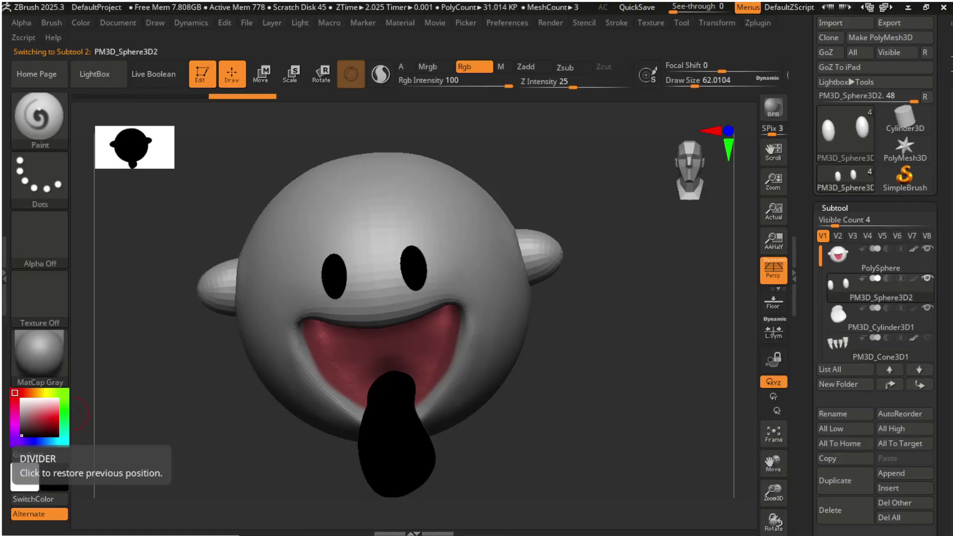
pyautogui.click(54, 405)
pyautogui.click(837, 330)
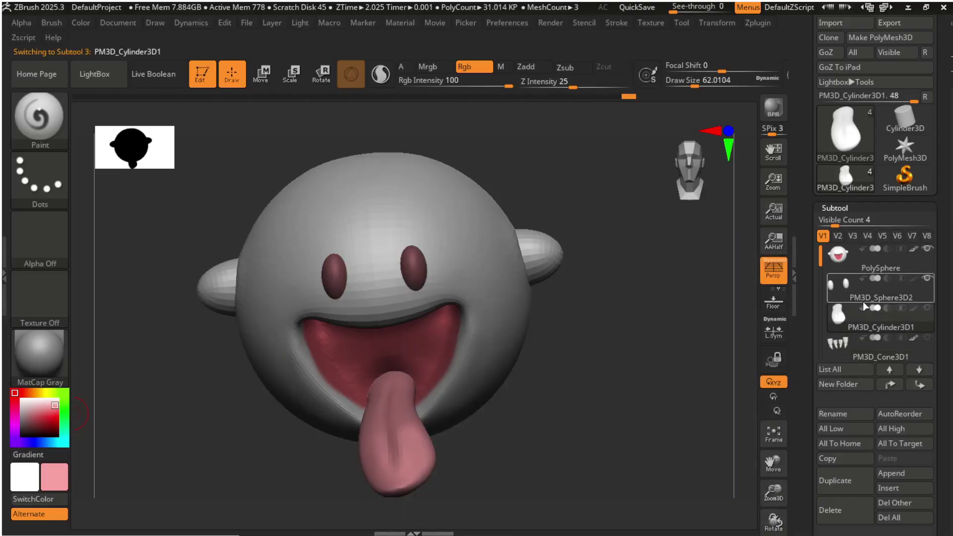
pyautogui.moveTo(862, 302); pyautogui.dragTo(862, 255)
pyautogui.click(63, 436)
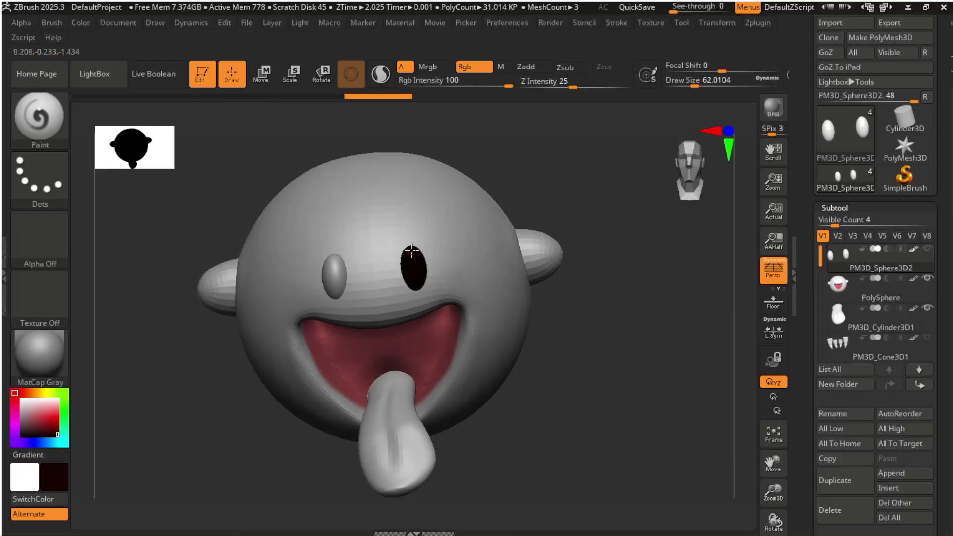
pyautogui.moveTo(32, 399); pyautogui.dragTo(22, 399)
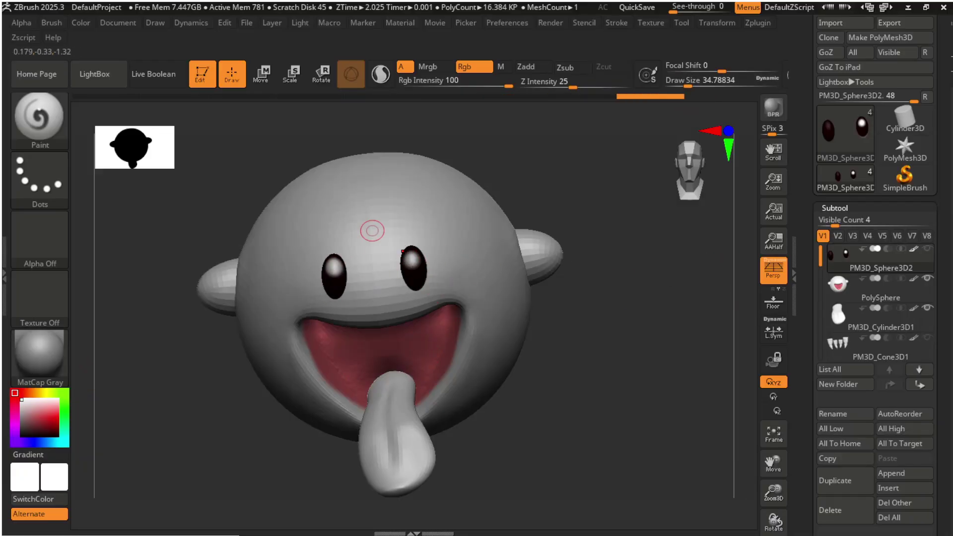
# Paint the whole tongue subtool light pink, enlarging the Paint brush to a draw size of about 202.
pyautogui.click(838, 313)
pyautogui.click(50, 406)
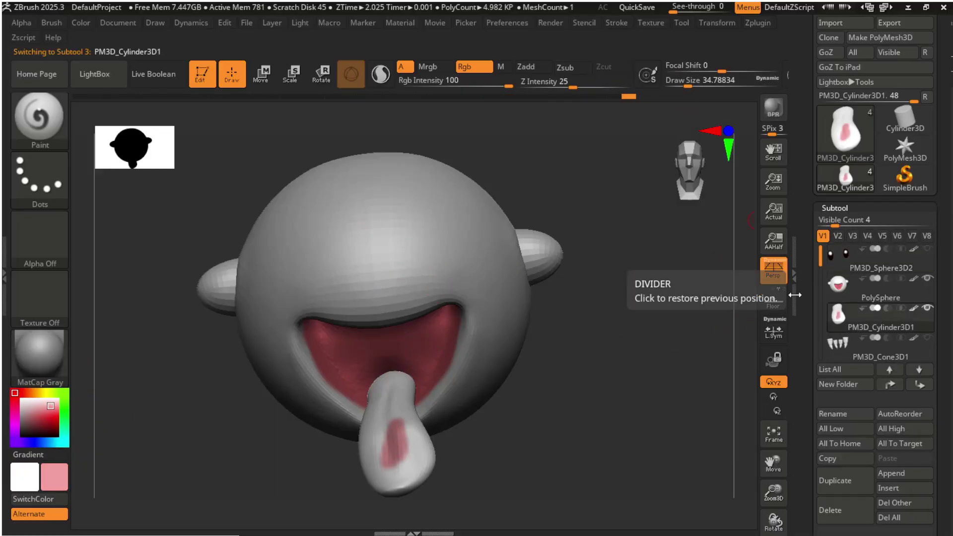
pyautogui.moveTo(605, 154); pyautogui.dragTo(645, 188)
# Shade the body's inner mouth around the tongue root dark red at a draw size of about 62.
pyautogui.click(851, 299)
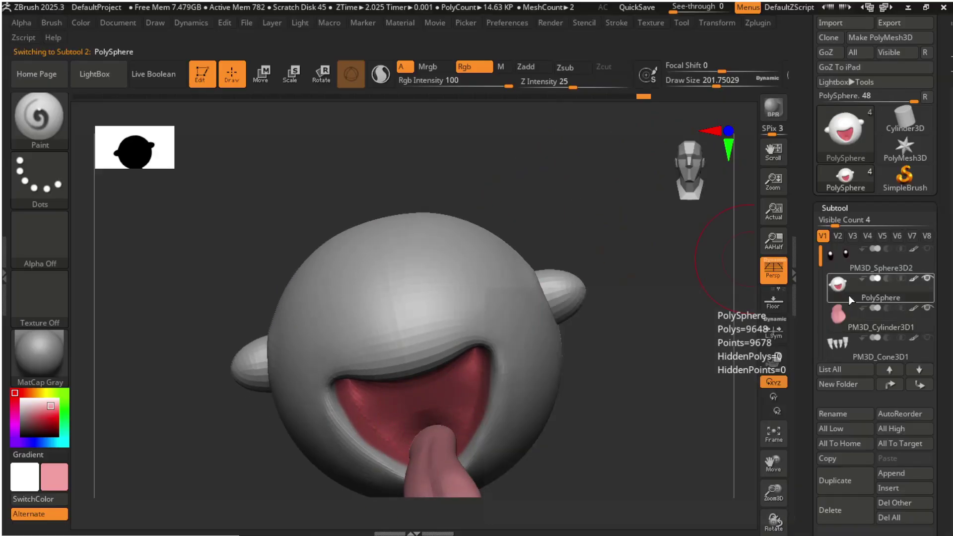
pyautogui.press('i')
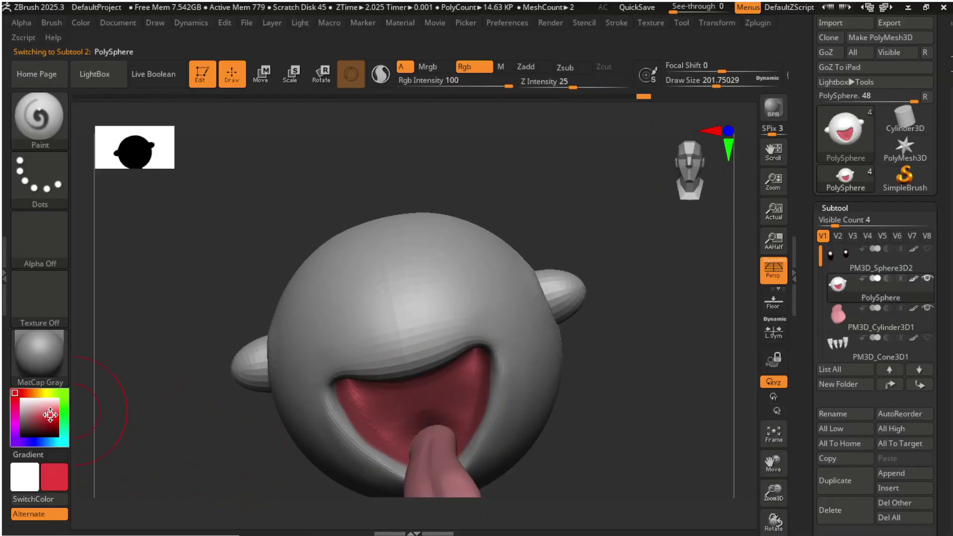
pyautogui.press('[')
pyautogui.press('[')
pyautogui.press('[')
pyautogui.click(35, 423)
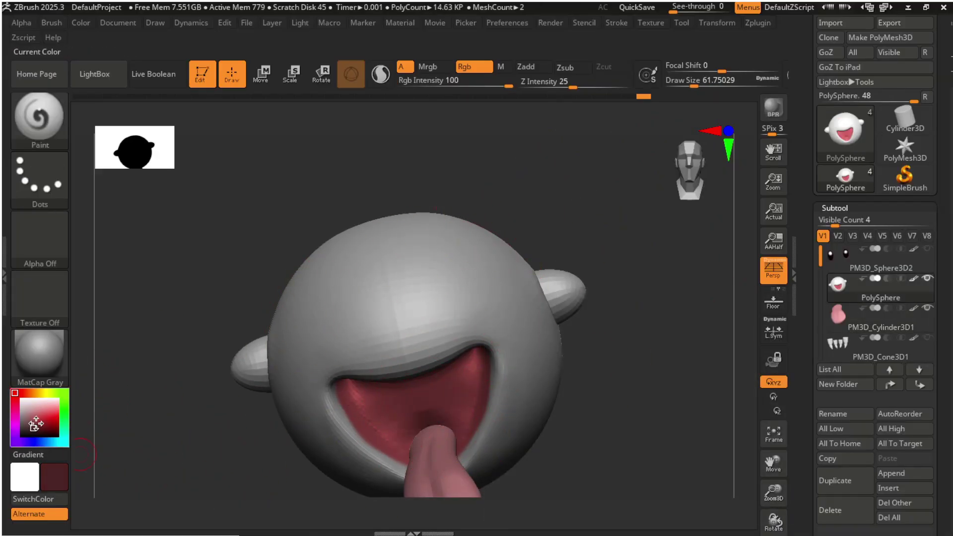
pyautogui.moveTo(410, 440); pyautogui.dragTo(401, 429)
# Make the fangs and eyes subtools visible together with the body and tongue.
pyautogui.moveTo(645, 354)
pyautogui.mouseDown()
pyautogui.moveTo(680, 349)
pyautogui.moveTo(649, 366)
pyautogui.moveTo(663, 396)
pyautogui.mouseUp()
pyautogui.click(927, 338)
pyautogui.click(926, 249)
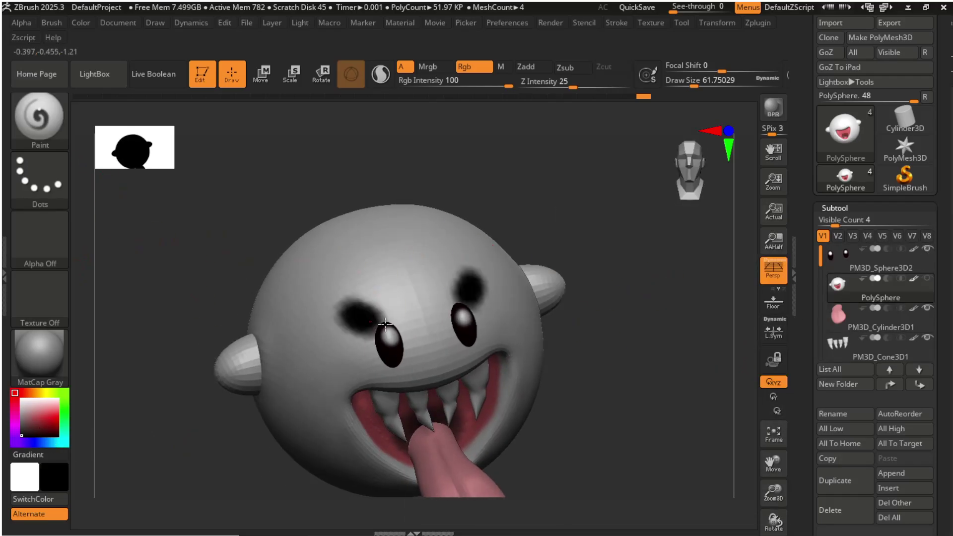
# Try to paint black eyebrows on the body above the eyes at draw sizes of about 62 and 35.
pyautogui.moveTo(433, 312); pyautogui.dragTo(443, 311)
pyautogui.moveTo(620, 343)
pyautogui.mouseDown()
pyautogui.moveTo(663, 347)
pyautogui.moveTo(651, 348)
pyautogui.mouseUp()
pyautogui.hotkey('ctrl', 'z')
pyautogui.hotkey('ctrl', 'z')
pyautogui.hotkey('ctrl', 'z')
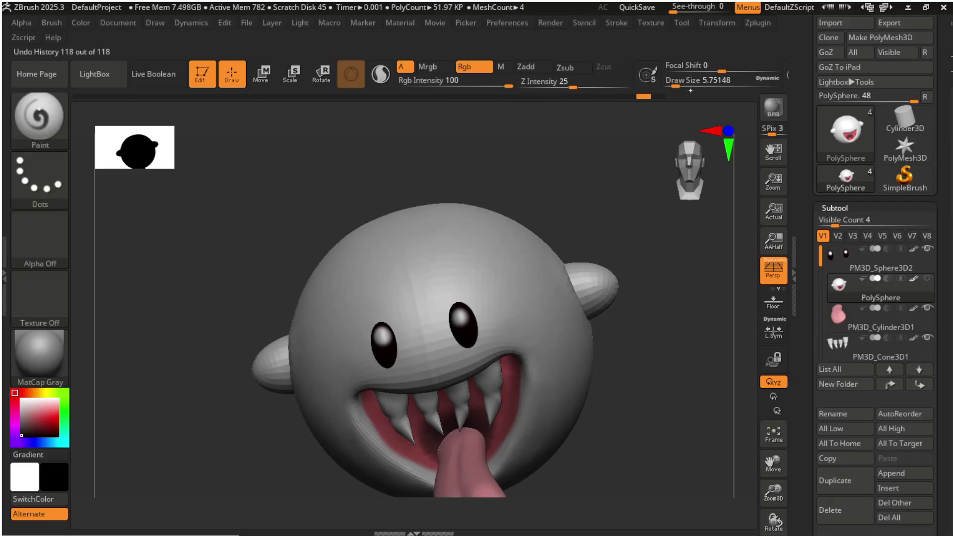
pyautogui.moveTo(338, 308); pyautogui.dragTo(359, 323)
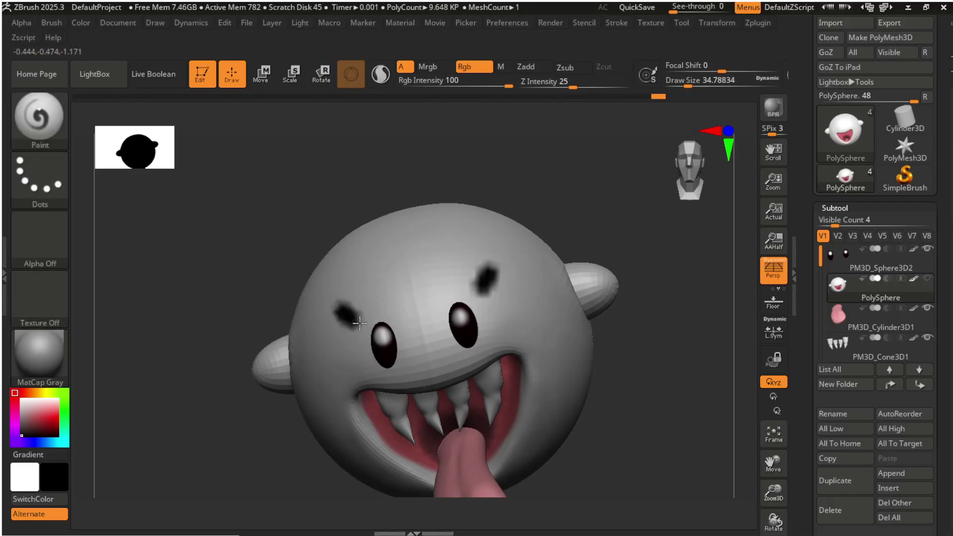
pyautogui.hotkey('ctrl', 'z')
# Paint black frowning eyebrows meeting in a central peak at a draw size of about 18, and thin them with white.
pyautogui.moveTo(708, 331); pyautogui.dragTo(638, 415)
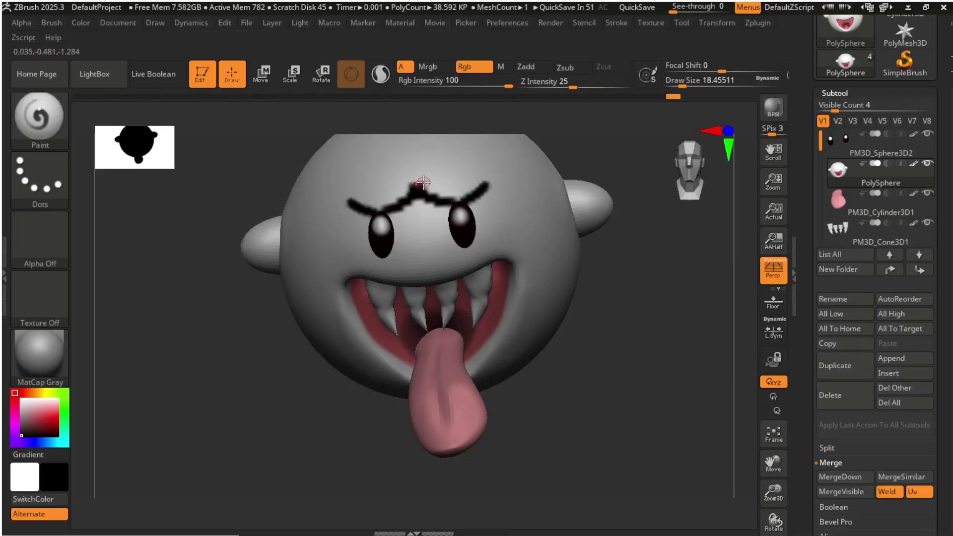
pyautogui.keyDown('alt'); pyautogui.moveTo(645, 277); pyautogui.dragTo(650, 353); pyautogui.keyUp('alt')
pyautogui.keyDown('alt'); pyautogui.moveTo(693, 263); pyautogui.dragTo(687, 353); pyautogui.keyUp('alt')
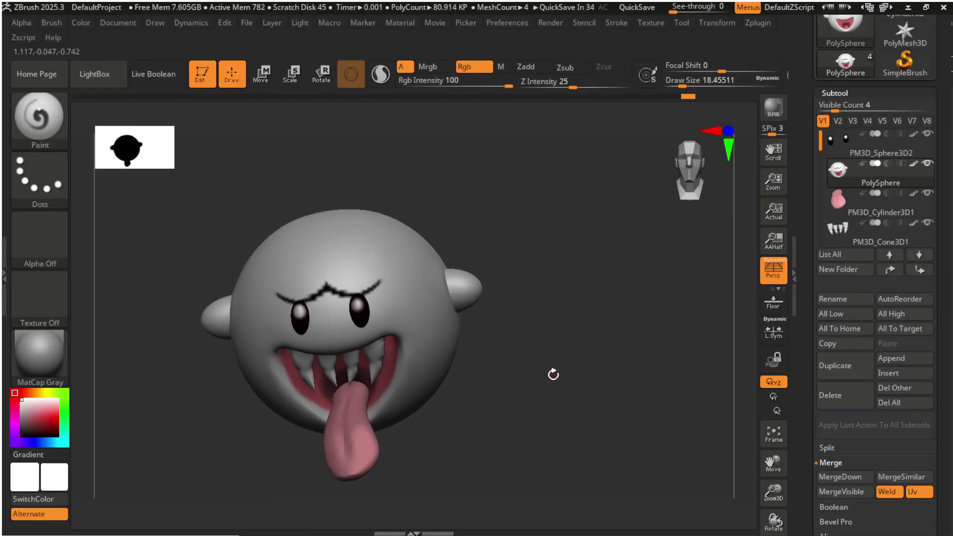
pyautogui.moveTo(553, 374)
pyautogui.mouseDown()
pyautogui.moveTo(604, 341)
pyautogui.moveTo(526, 347)
pyautogui.mouseUp()
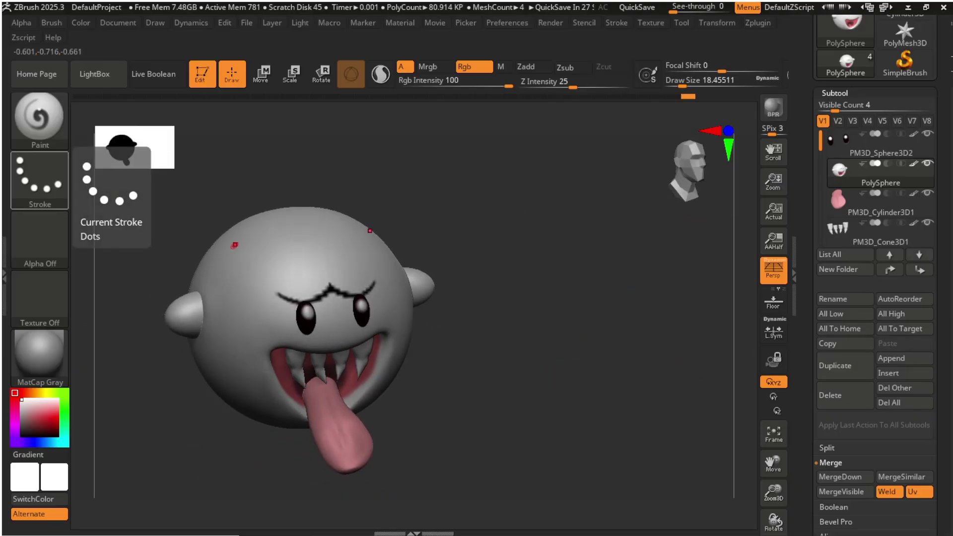
pyautogui.moveTo(467, 359)
pyautogui.mouseDown()
pyautogui.moveTo(549, 366)
pyautogui.moveTo(464, 364)
pyautogui.mouseUp()
pyautogui.moveTo(454, 449)
pyautogui.mouseDown()
pyautogui.moveTo(451, 463)
pyautogui.moveTo(512, 450)
pyautogui.moveTo(519, 437)
pyautogui.mouseUp()
# Merge the eyes, body, tongue and fangs subtools down into a single subtool with Weld off.
pyautogui.click(859, 149)
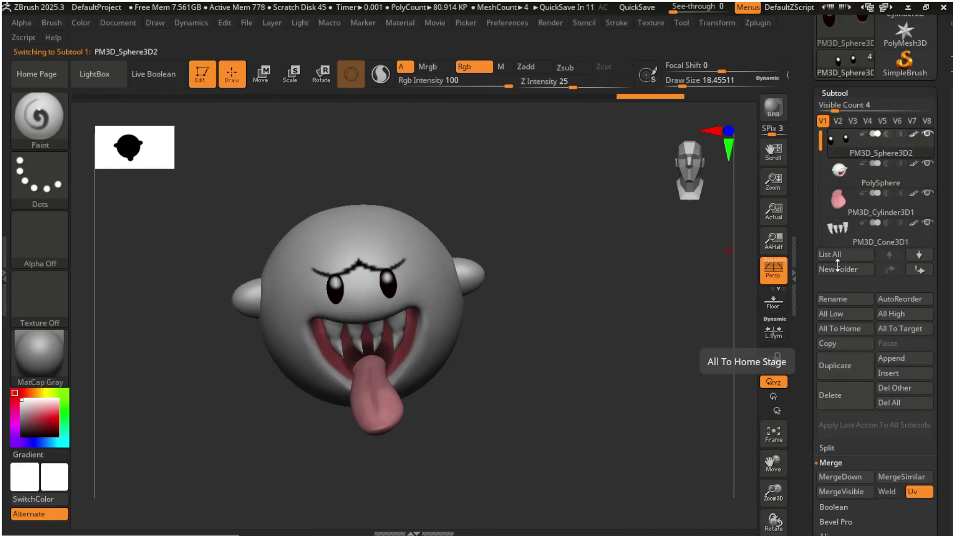
pyautogui.click(918, 254)
pyautogui.click(842, 491)
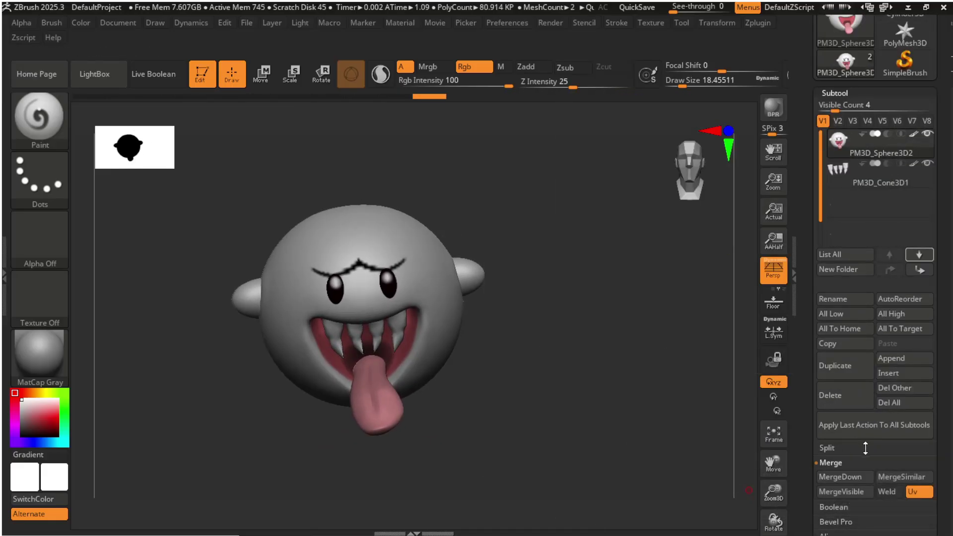
# Duplicate the merged character subtool twice.
pyautogui.click(845, 366)
pyautogui.click(880, 173)
pyautogui.click(845, 366)
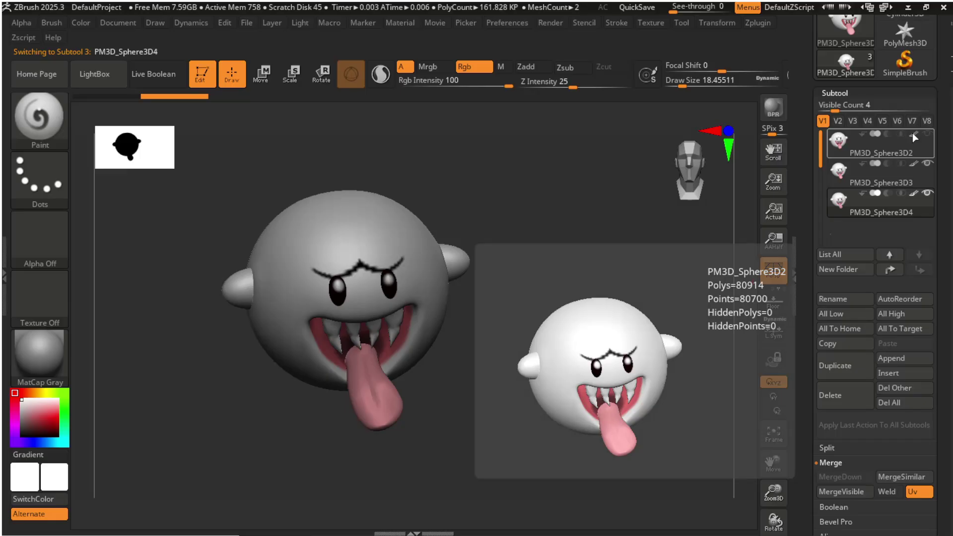
# Move the first copy to the lower right of the original character and scale it to about half size.
pyautogui.moveTo(544, 302)
pyautogui.keyDown('alt'); pyautogui.mouseDown()
pyautogui.moveTo(589, 347)
pyautogui.moveTo(551, 303)
pyautogui.mouseUp(); pyautogui.keyUp('alt')
pyautogui.press('w')
pyautogui.moveTo(386, 239); pyautogui.dragTo(569, 310)
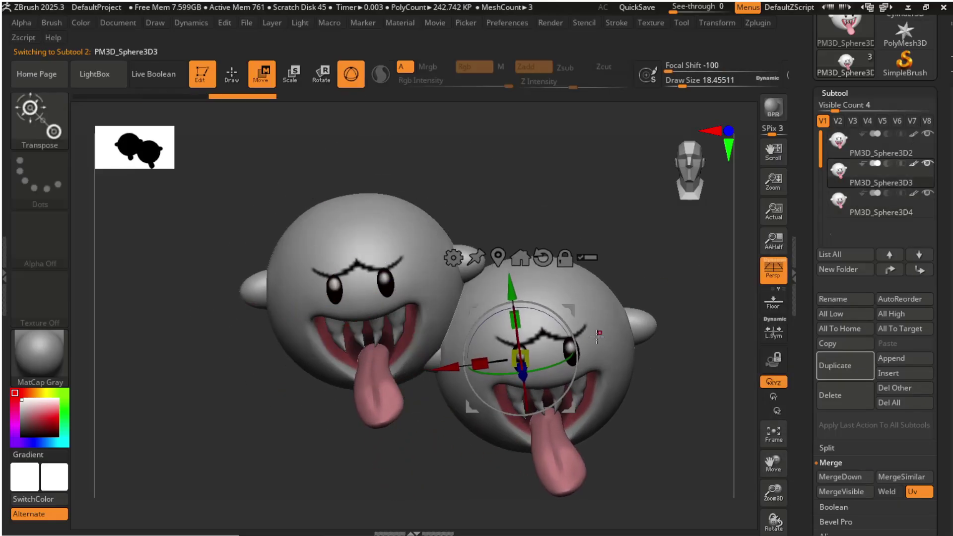
pyautogui.moveTo(519, 357); pyautogui.dragTo(492, 381)
pyautogui.moveTo(563, 307); pyautogui.dragTo(546, 298)
pyautogui.moveTo(627, 336); pyautogui.dragTo(611, 322)
# Place the second copy at the original character's upper left, scale it to about half size and rotate it sideways.
pyautogui.click(880, 203)
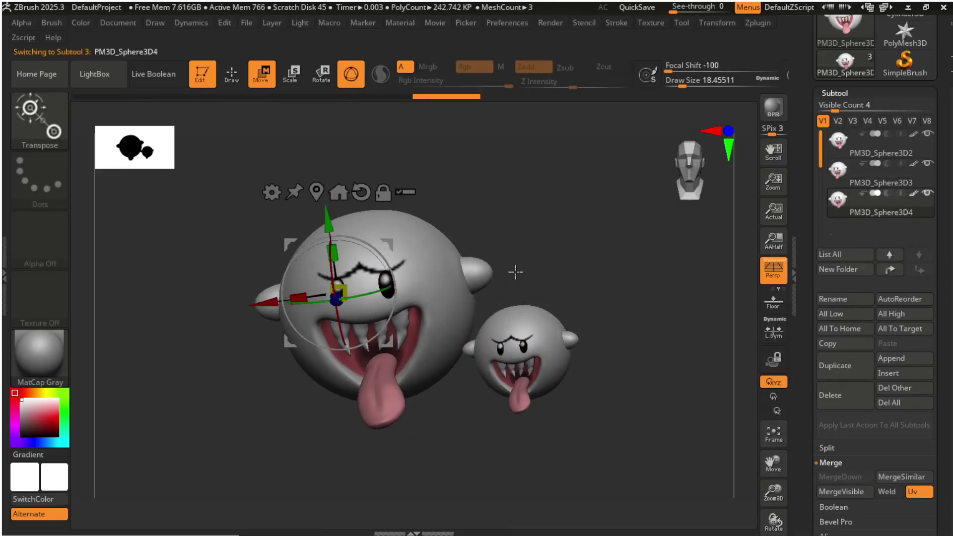
pyautogui.moveTo(393, 243); pyautogui.dragTo(230, 183)
pyautogui.moveTo(199, 236); pyautogui.dragTo(228, 233)
pyautogui.moveTo(183, 230); pyautogui.dragTo(154, 252)
pyautogui.moveTo(229, 281); pyautogui.dragTo(286, 275)
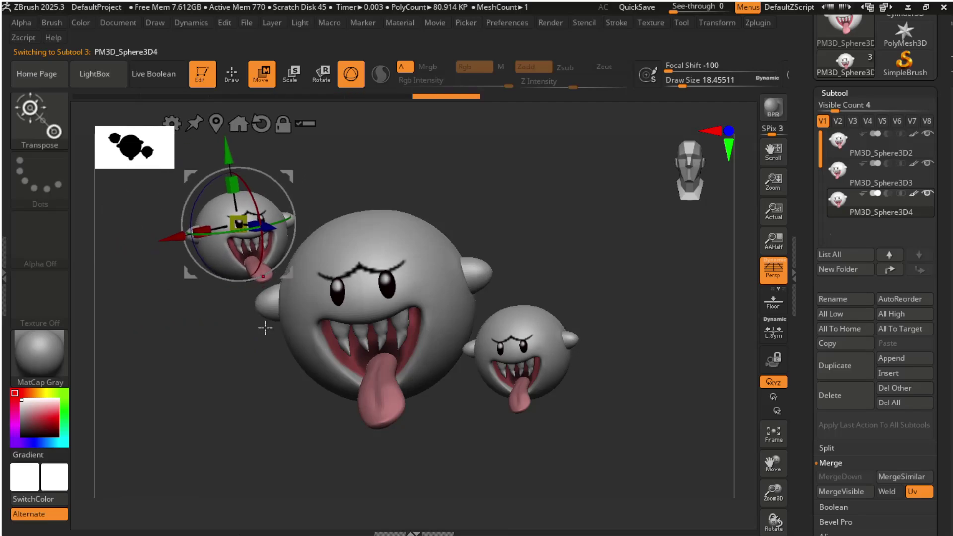
pyautogui.click(41, 124)
pyautogui.click(403, 192)
pyautogui.moveTo(504, 190); pyautogui.dragTo(592, 231)
pyautogui.press('w')
pyautogui.click(836, 181)
pyautogui.keyDown('alt'); pyautogui.click(425, 255); pyautogui.keyUp('alt')
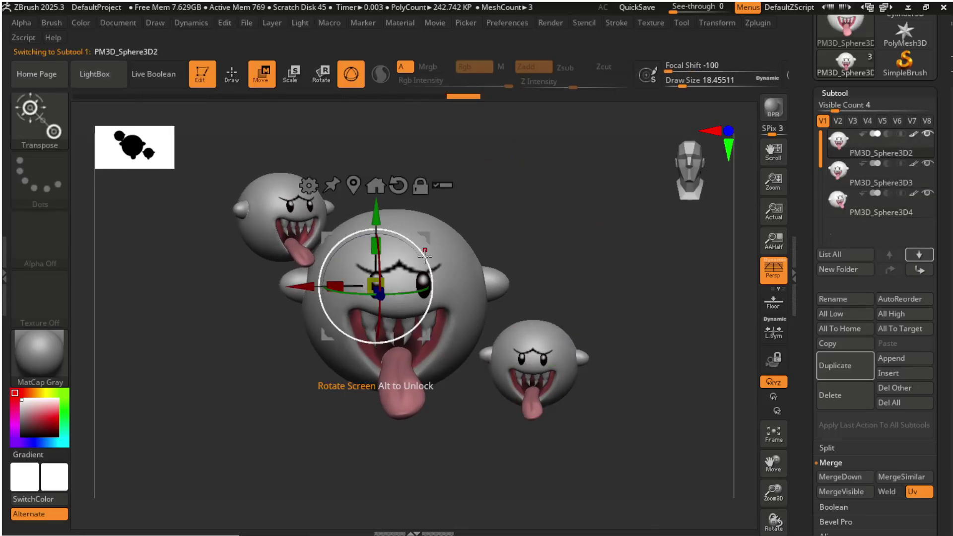
# Rotate the upper-left copy to face more towards the front and return to Draw mode to view the group.
pyautogui.click(856, 209)
pyautogui.moveTo(320, 213); pyautogui.dragTo(306, 214)
pyautogui.moveTo(343, 159); pyautogui.dragTo(336, 154)
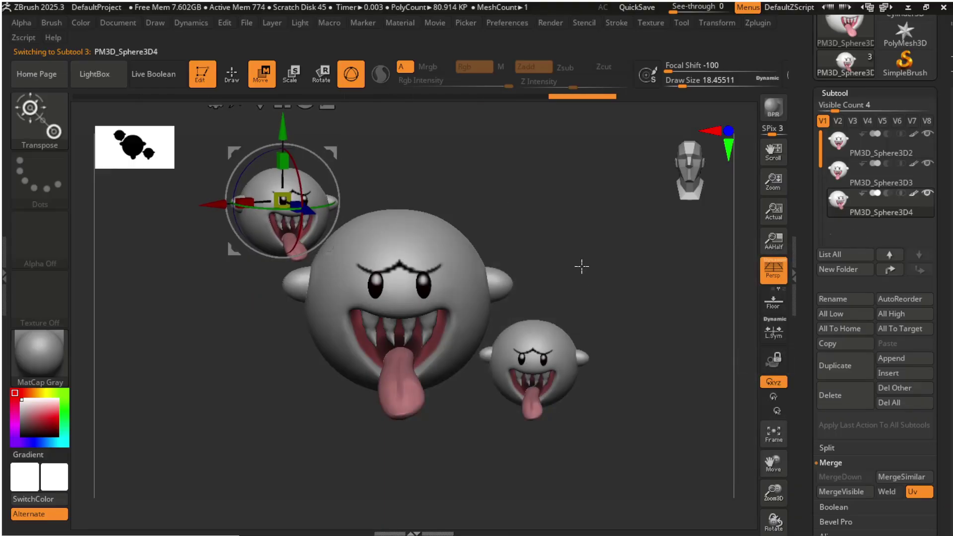
pyautogui.press('q')
pyautogui.moveTo(558, 231)
pyautogui.mouseDown()
pyautogui.moveTo(503, 258)
pyautogui.moveTo(572, 248)
pyautogui.mouseUp()
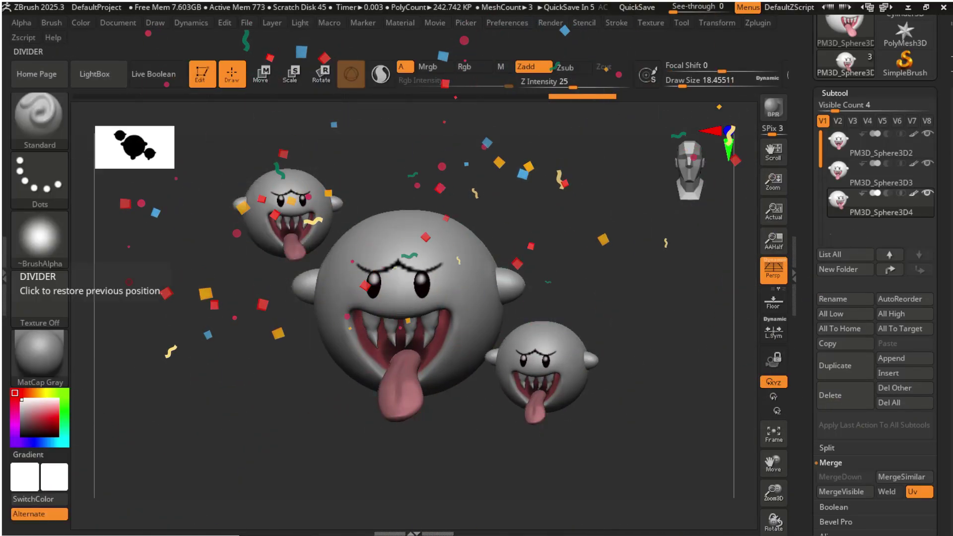